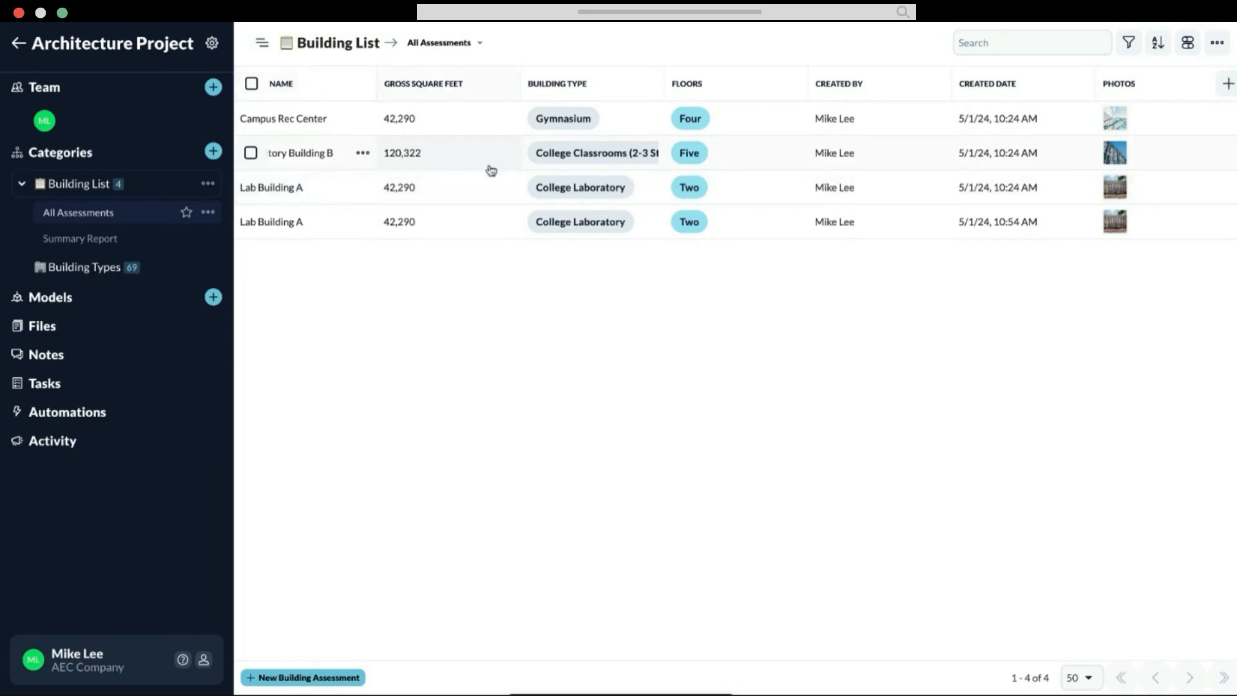
Step: Examine the assessment fields recorded for each building across the columns of the All Assessments table
scroll(689, 183, "right", 5)
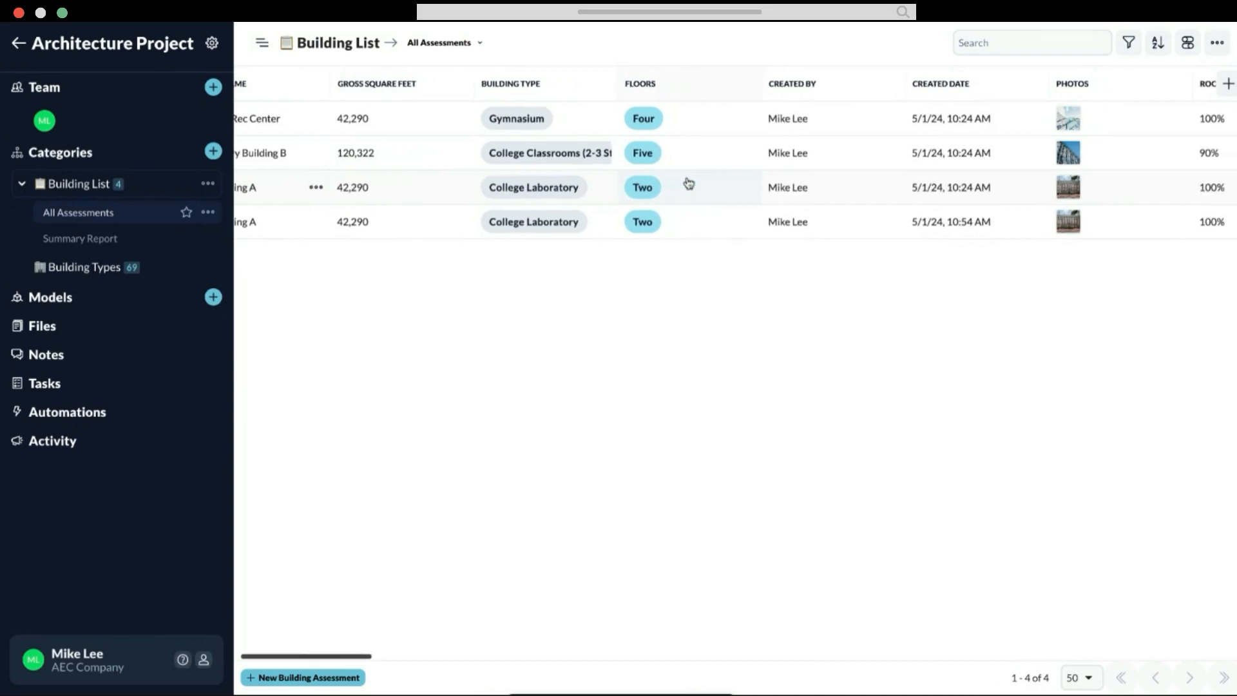
scroll(688, 182, "right", 10)
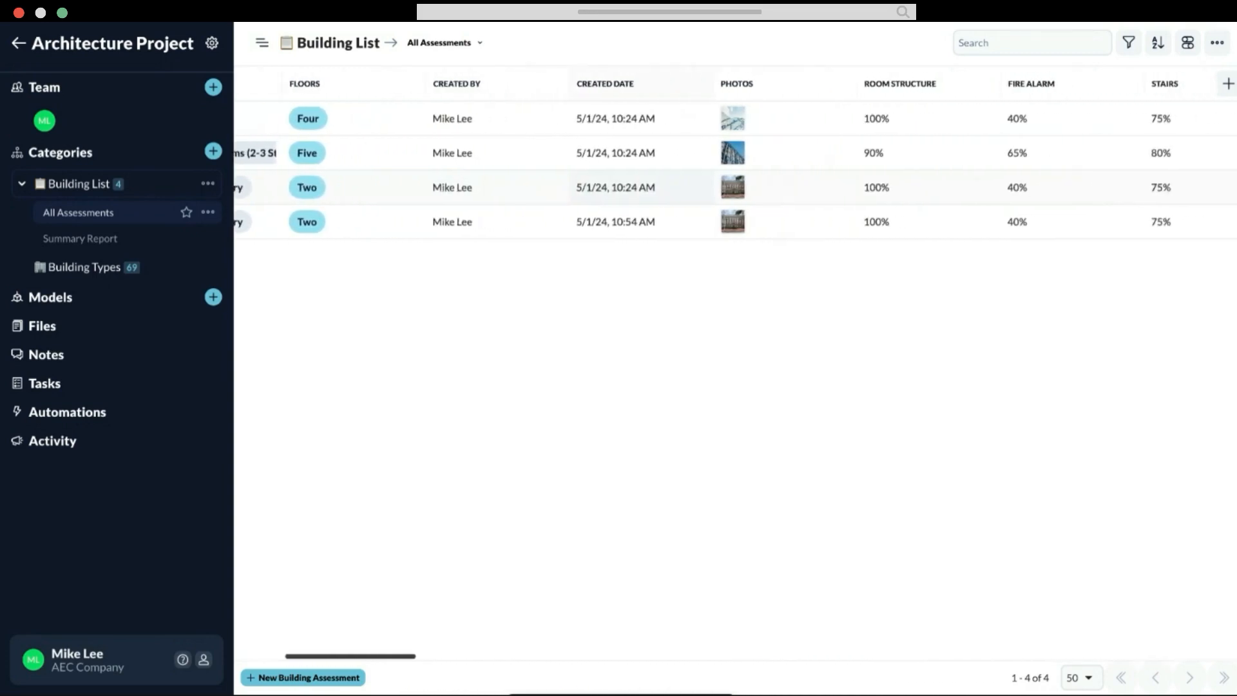
scroll(688, 183, "right", 10)
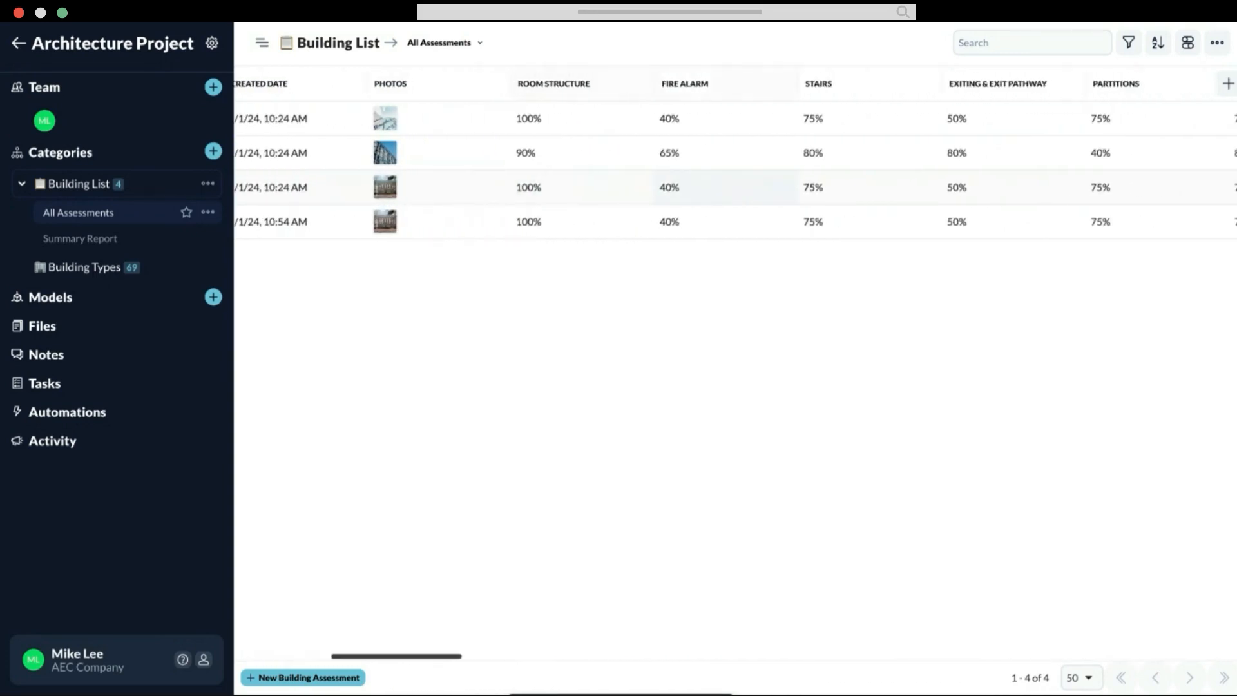
scroll(688, 182, "right", 7)
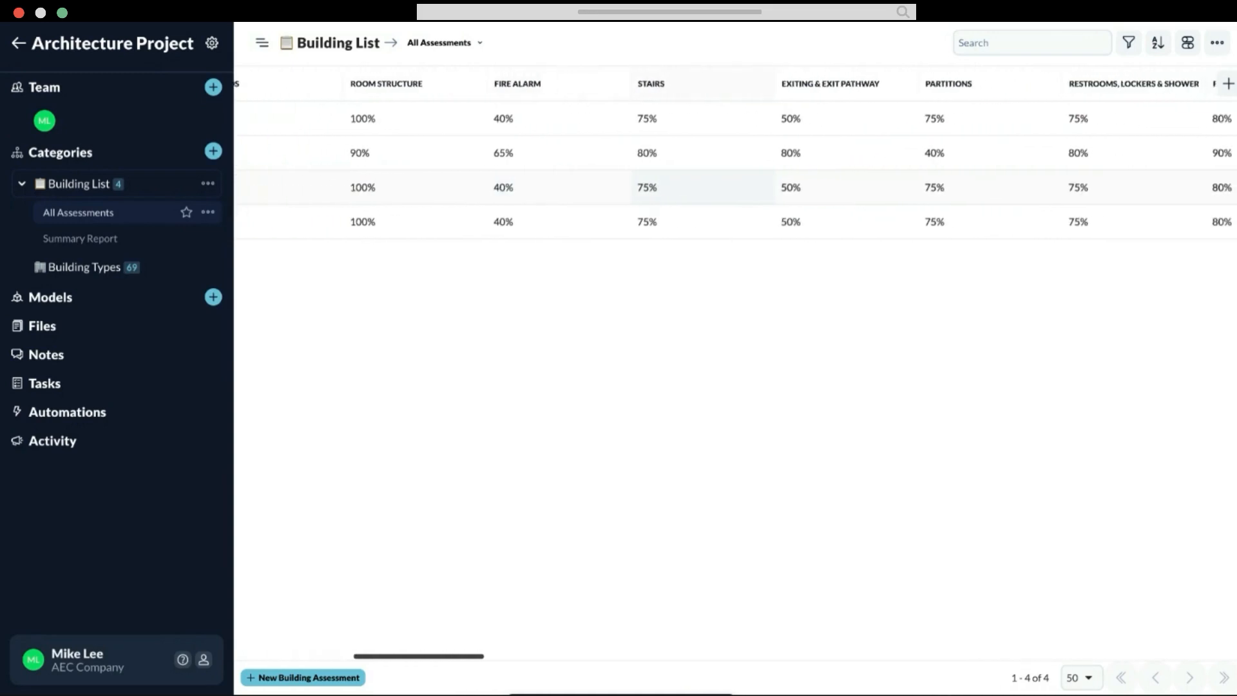
scroll(688, 183, "right", 5)
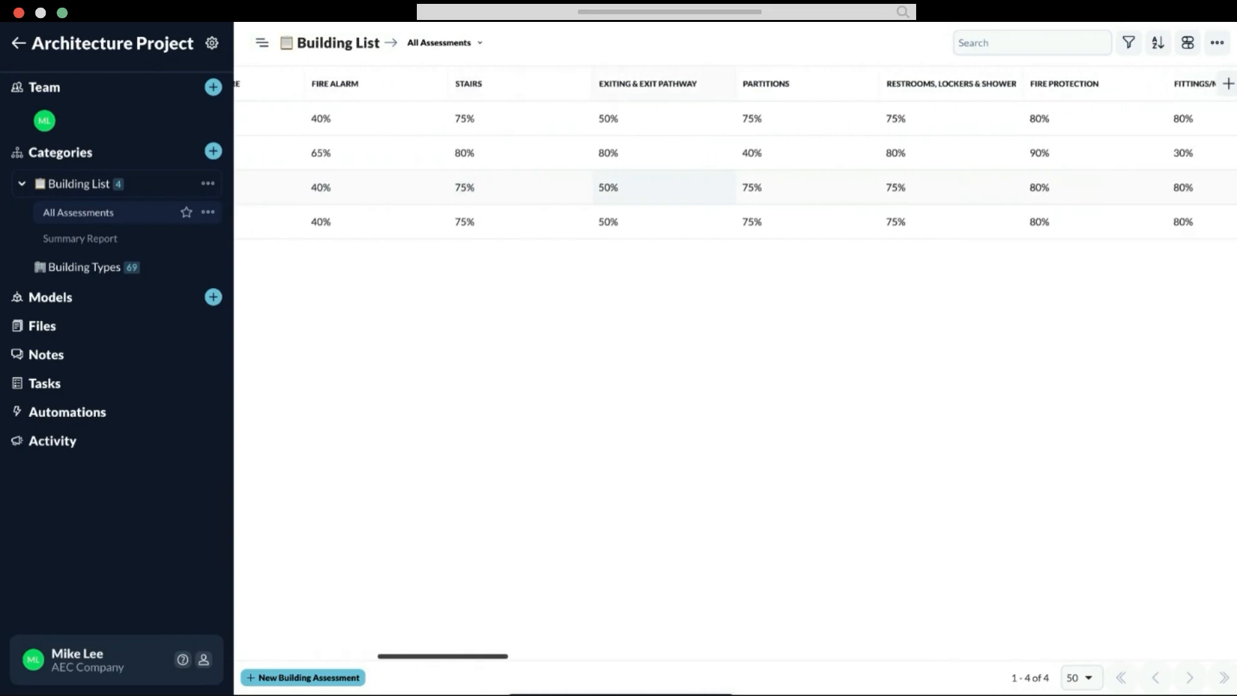
scroll(689, 187, "right", 7)
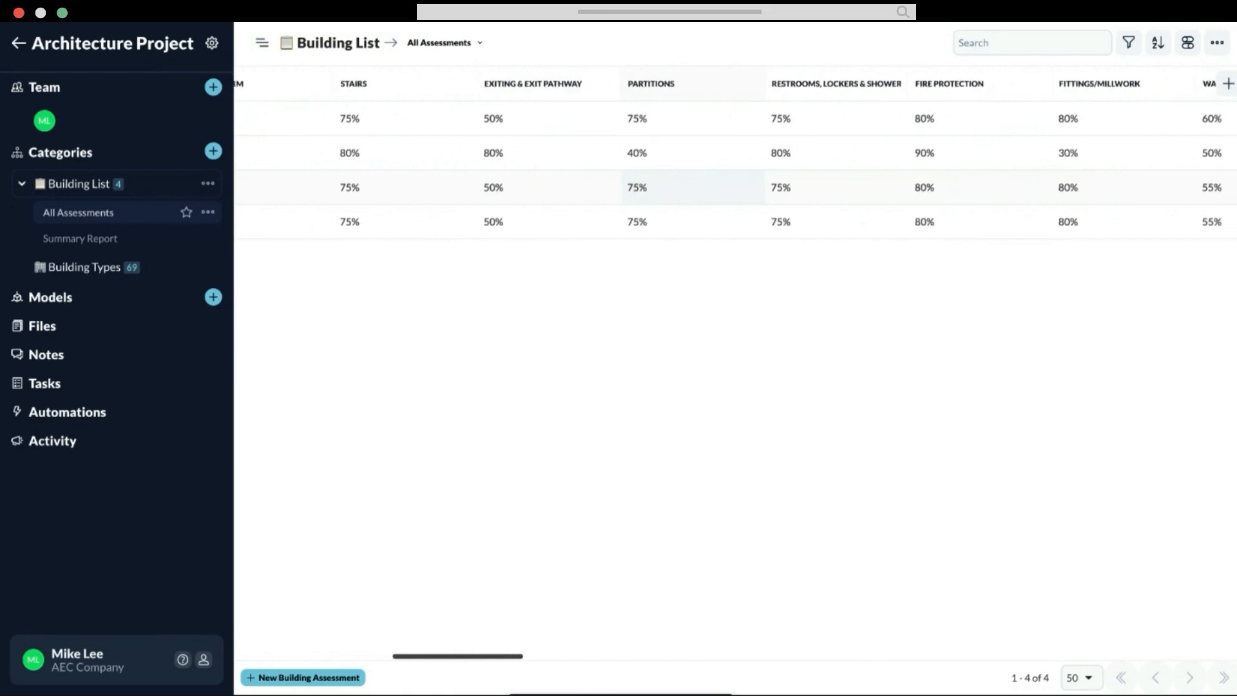
scroll(689, 187, "right", 15)
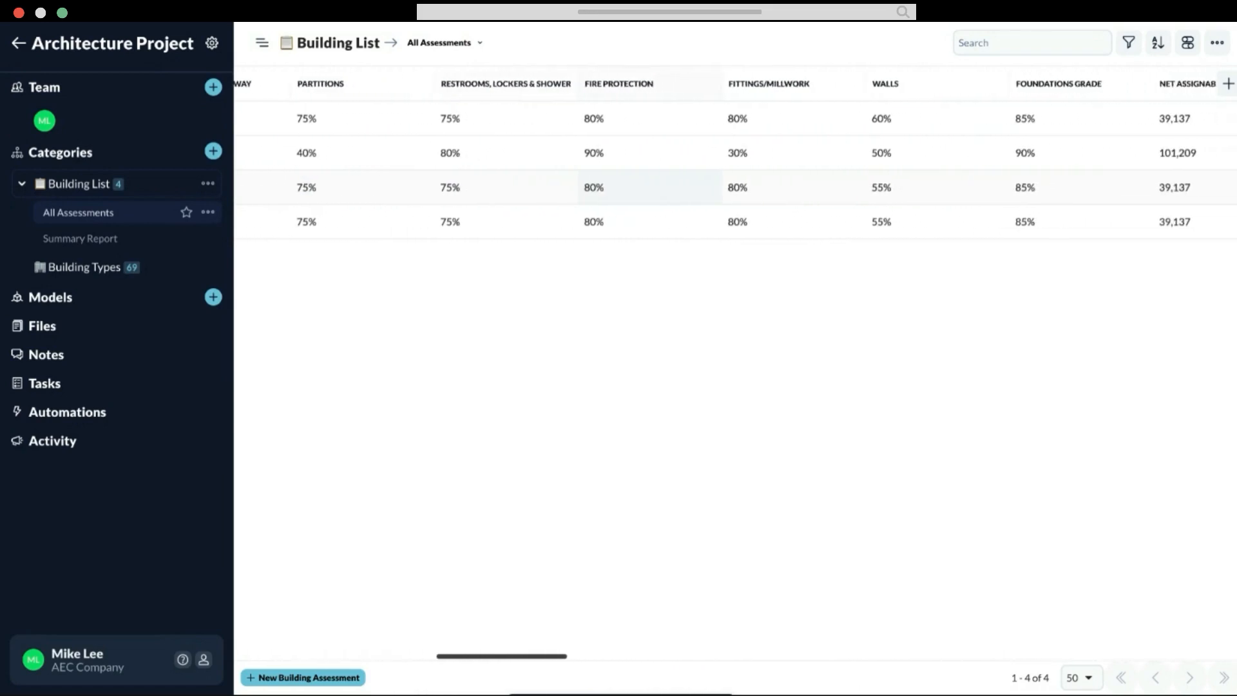
scroll(688, 186, "right", 15)
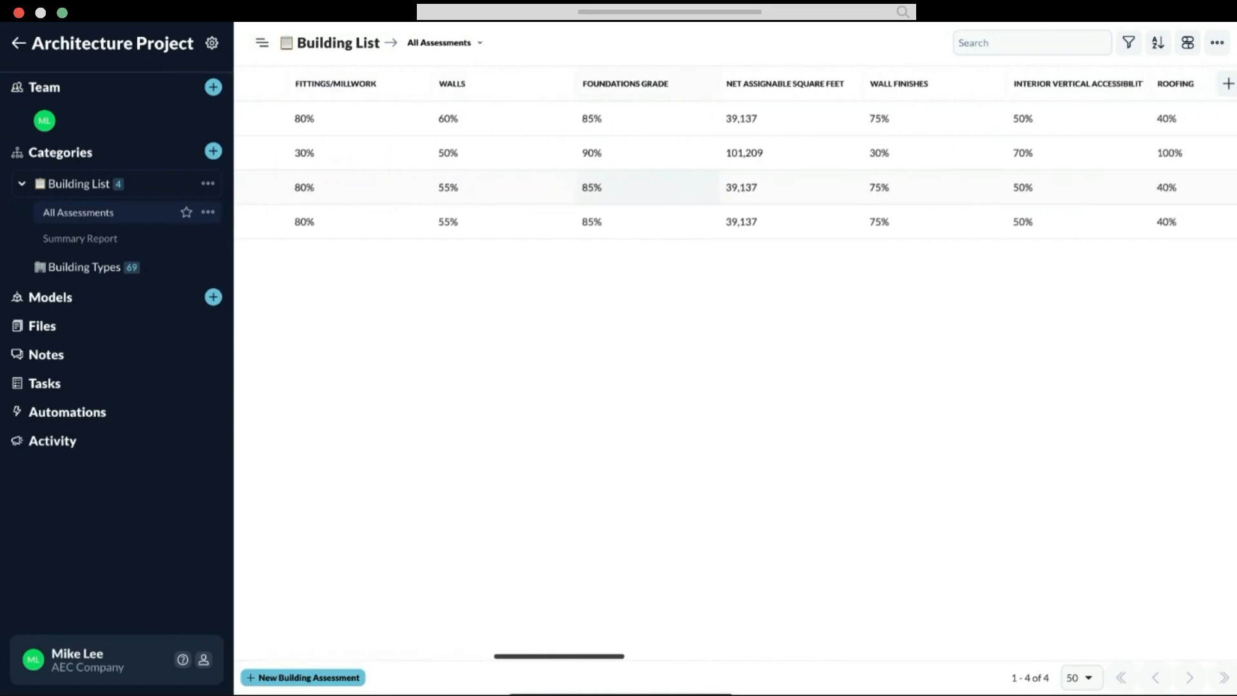
scroll(688, 186, "right", 11)
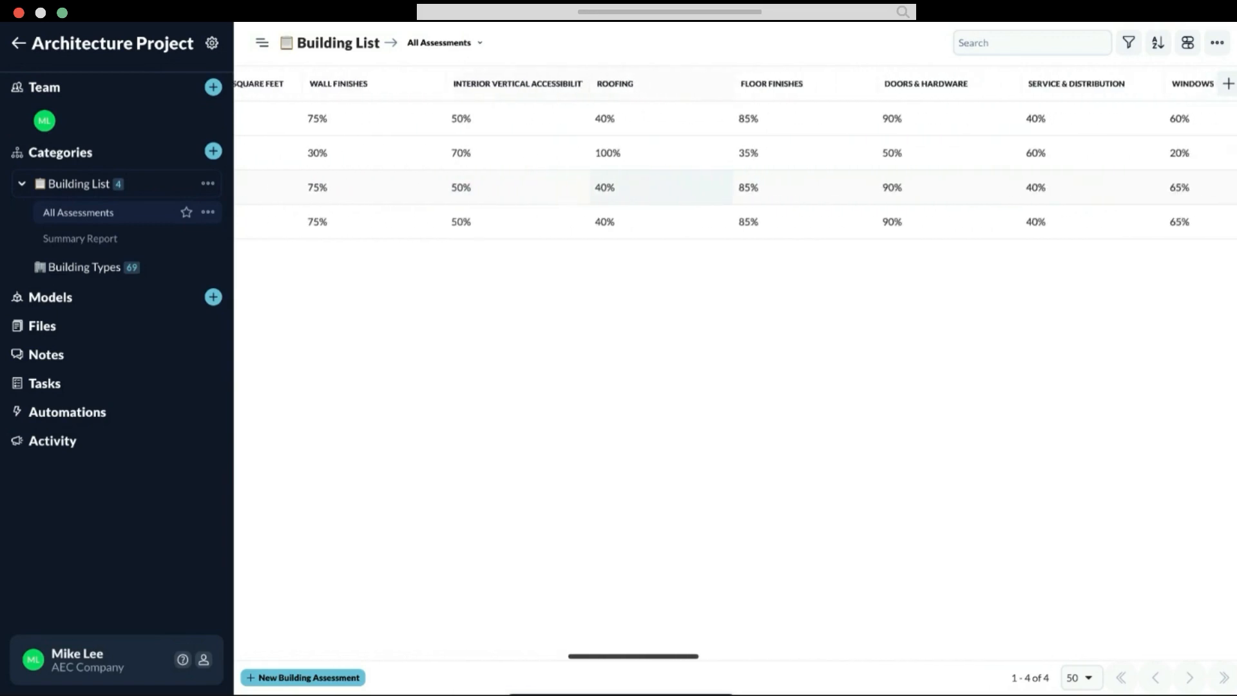
scroll(688, 186, "left", 11)
scroll(654, 299, "left", 18)
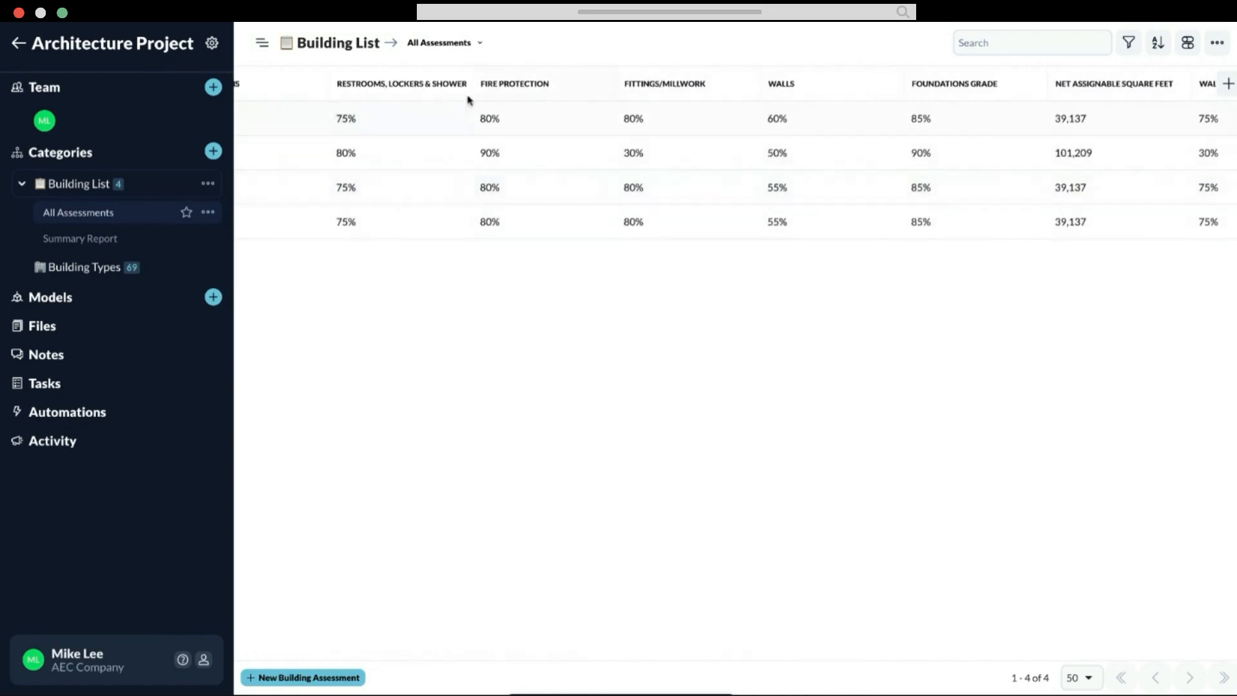
Step: Create a Document view named "Summary for Client" with Summary element display and no default style, and start its document from scratch
left_click(480, 51)
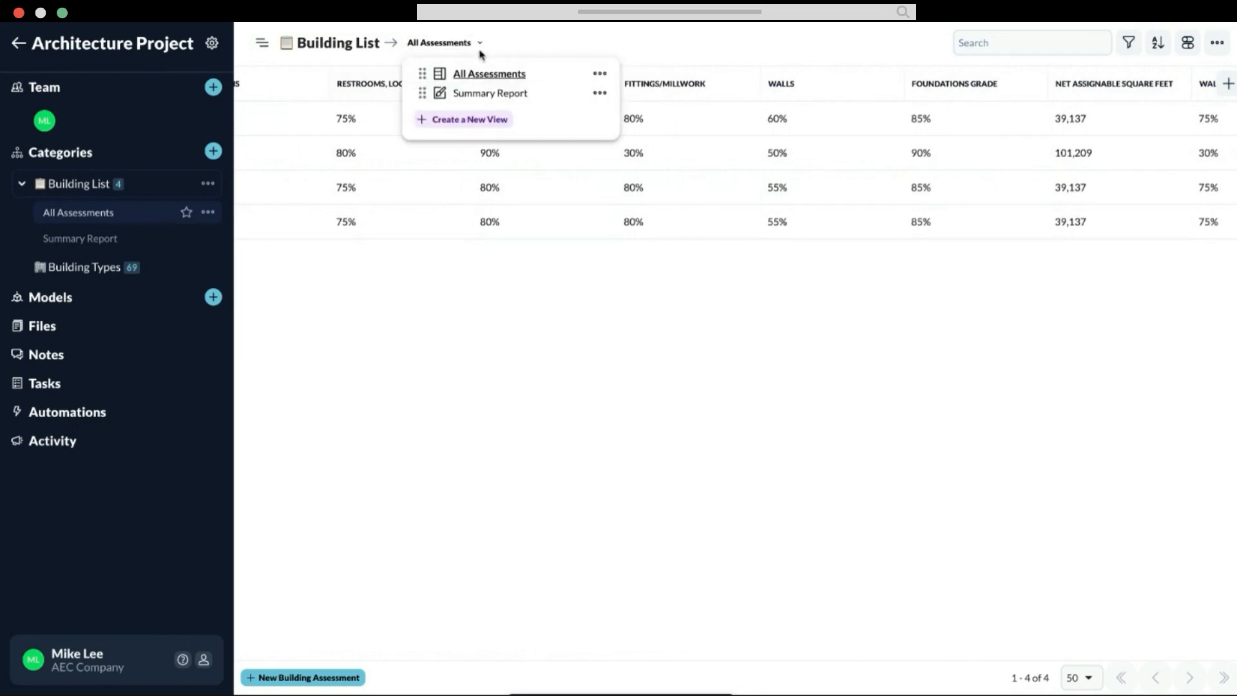
left_click(479, 124)
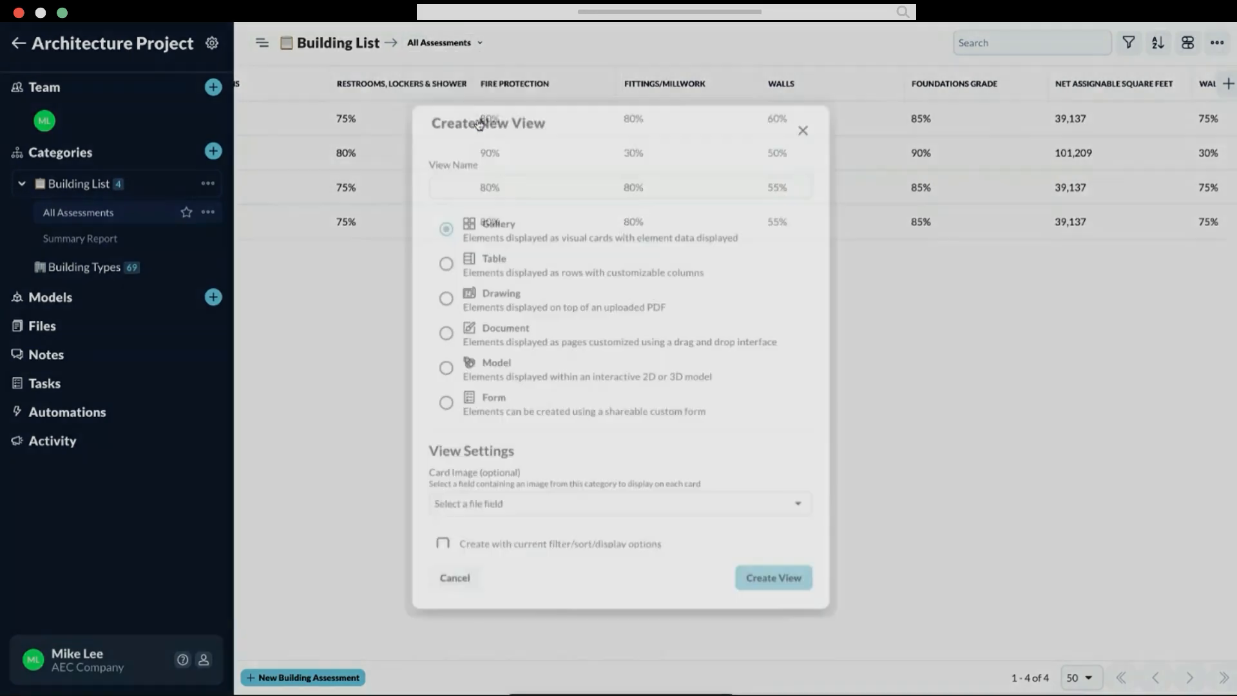
left_click(488, 184)
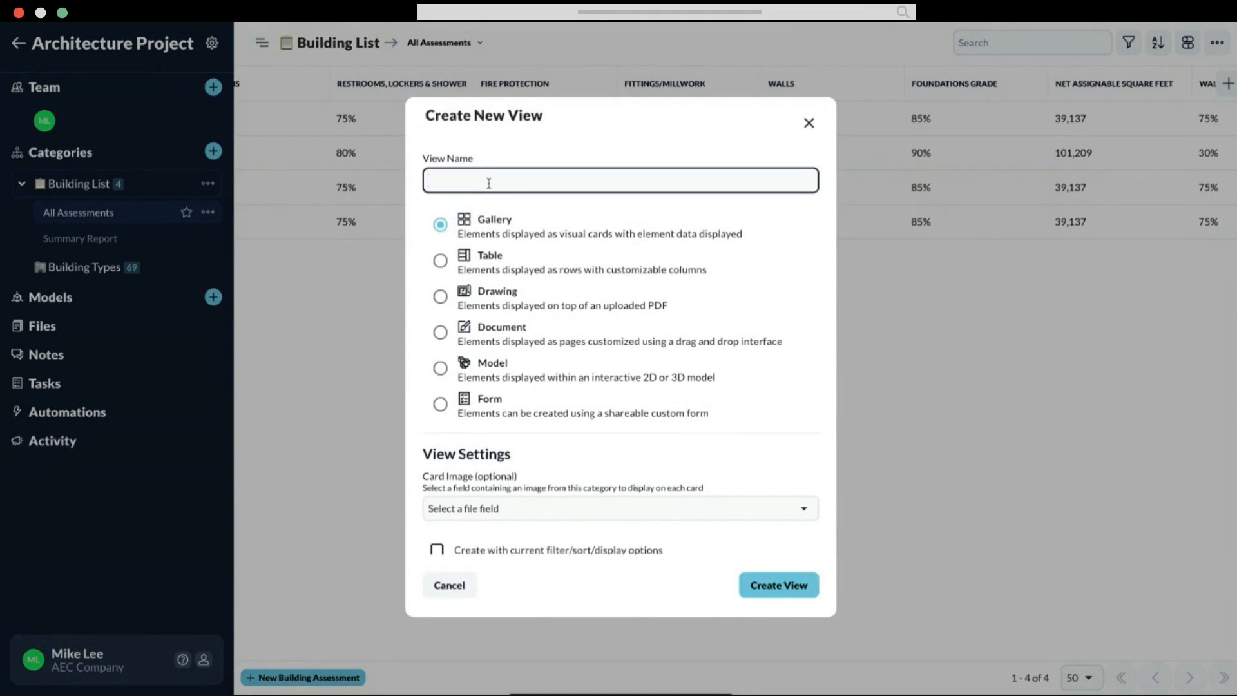
type("Summary for Client")
left_click(440, 331)
scroll(566, 346, "down", 3)
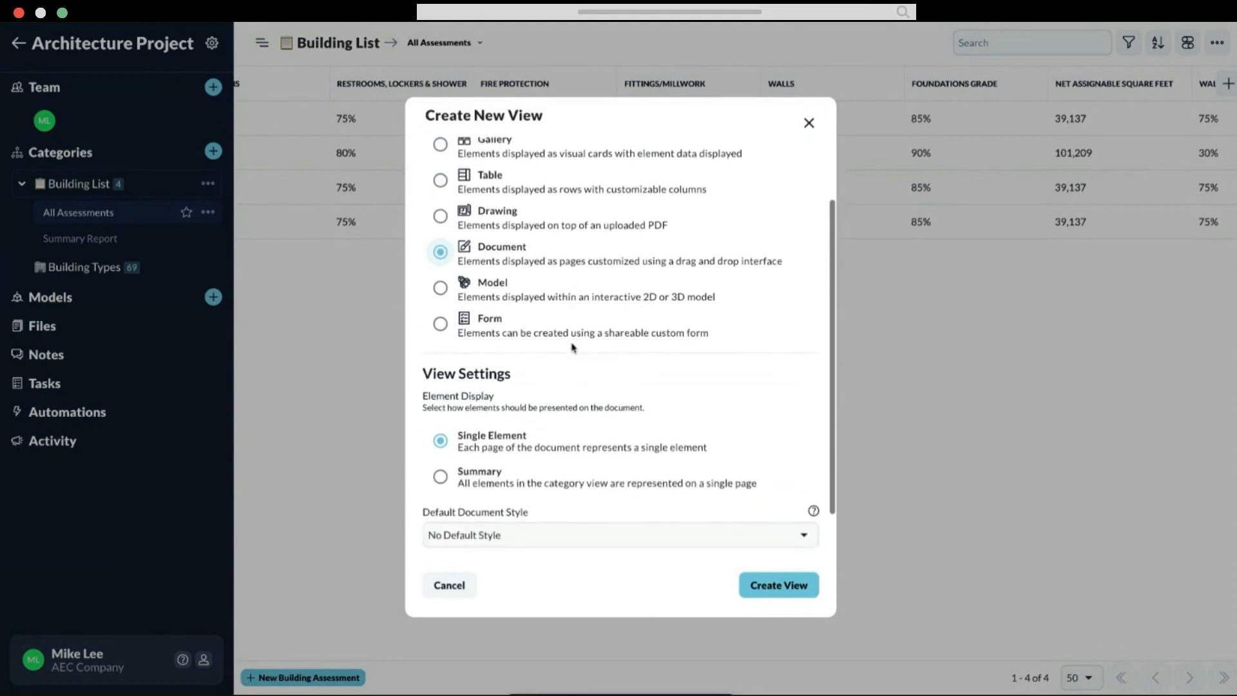
scroll(572, 348, "down", 1)
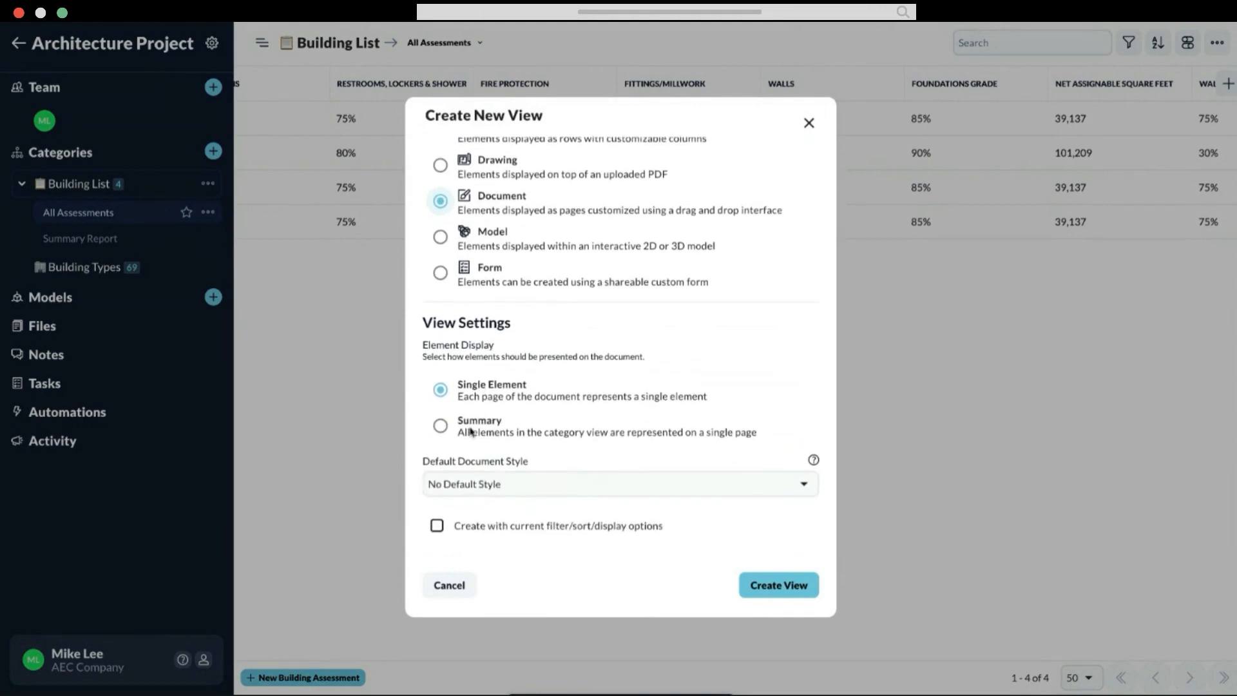
left_click(440, 425)
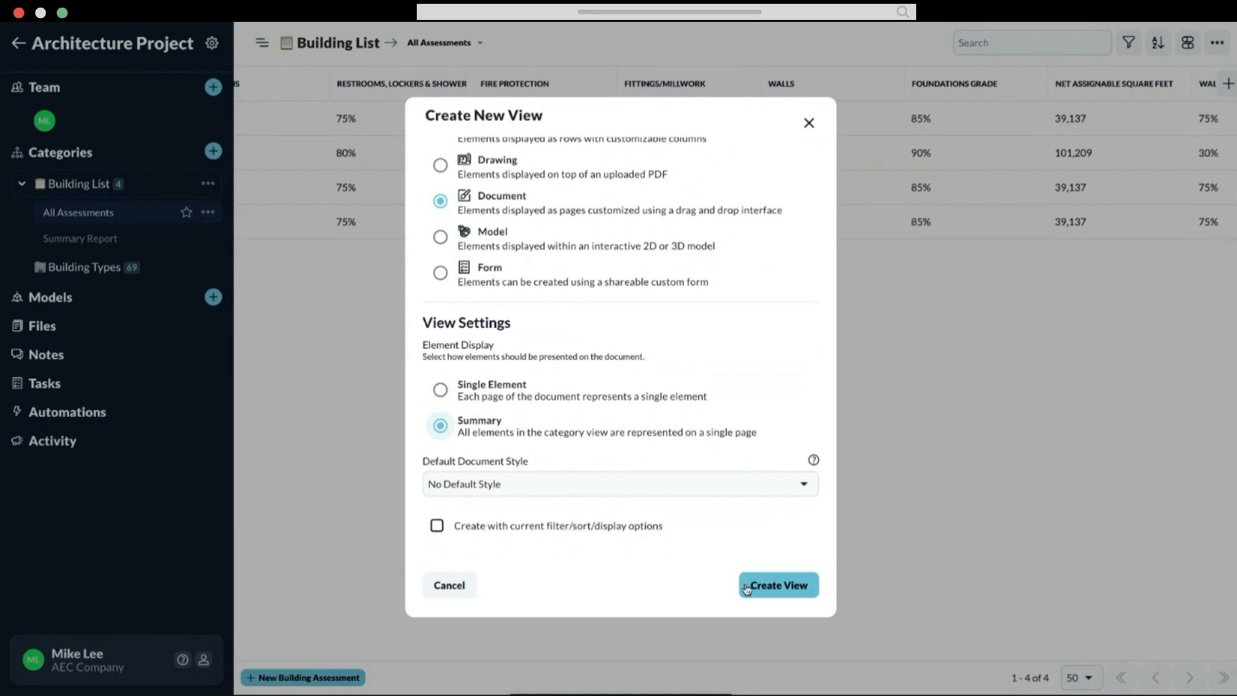
left_click(778, 584)
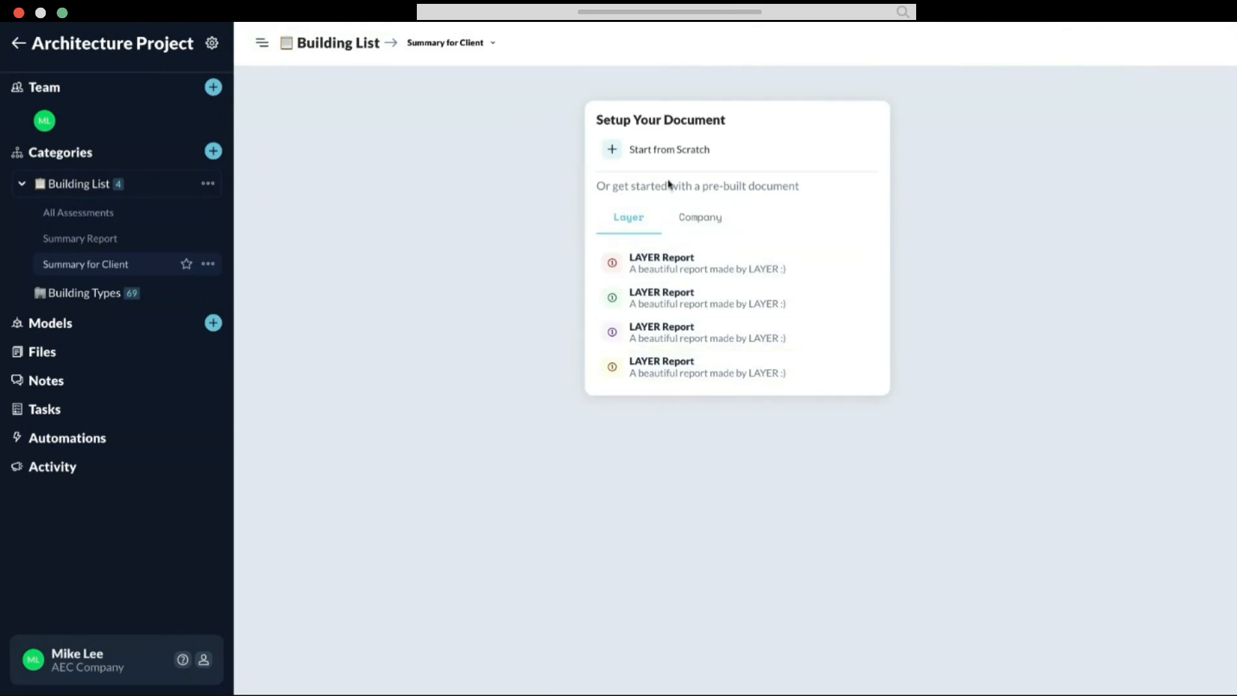
left_click(666, 150)
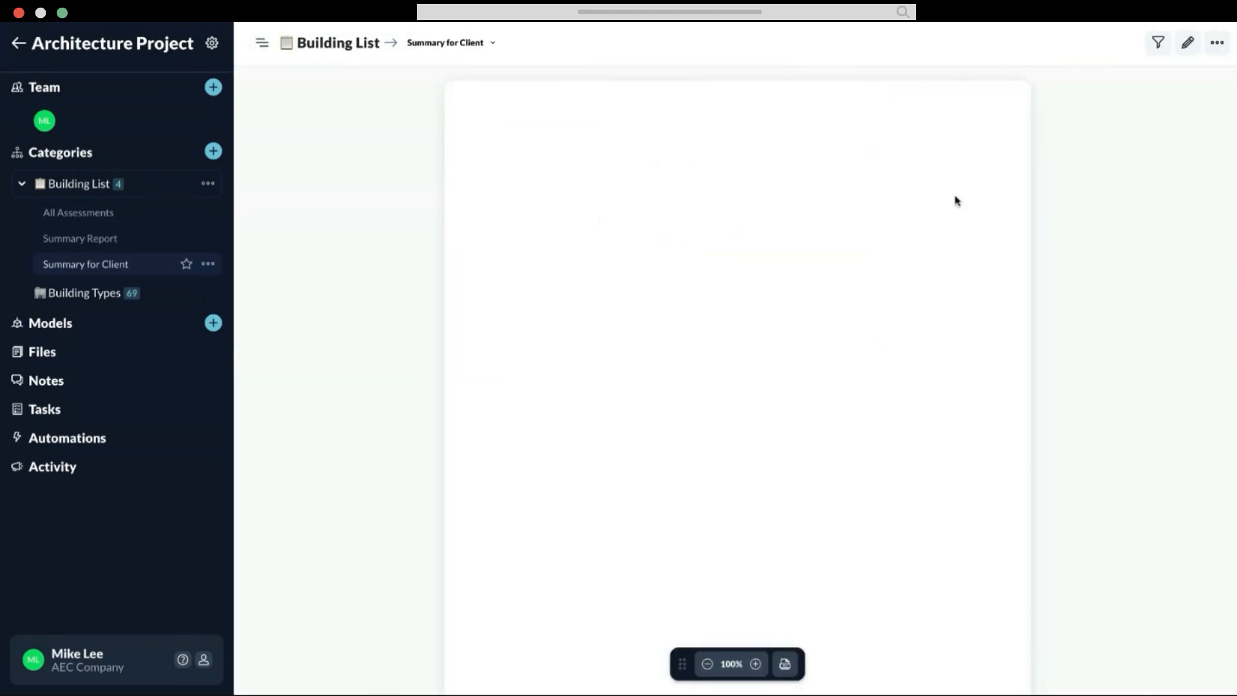
Step: Open the blank document for editing and place a Summary Table block at the start of the page
left_click(1186, 44)
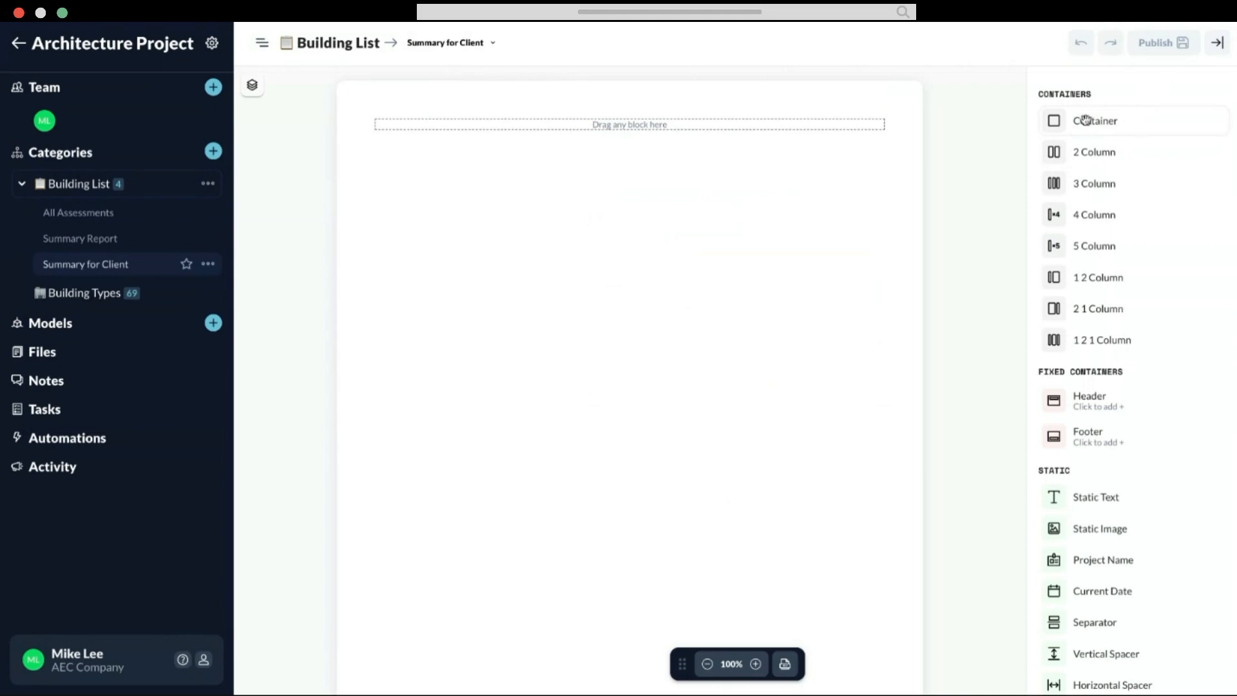
scroll(1081, 282, "down", 1)
scroll(1082, 285, "down", 2)
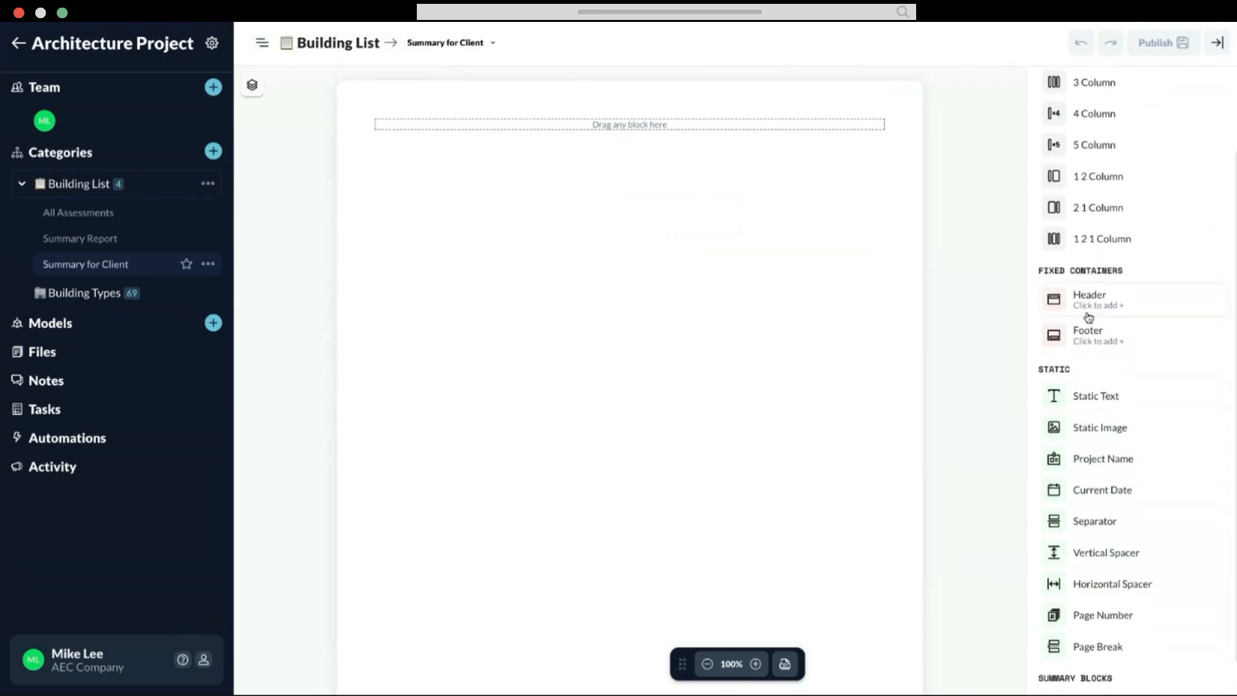
scroll(1085, 333, "down", 1)
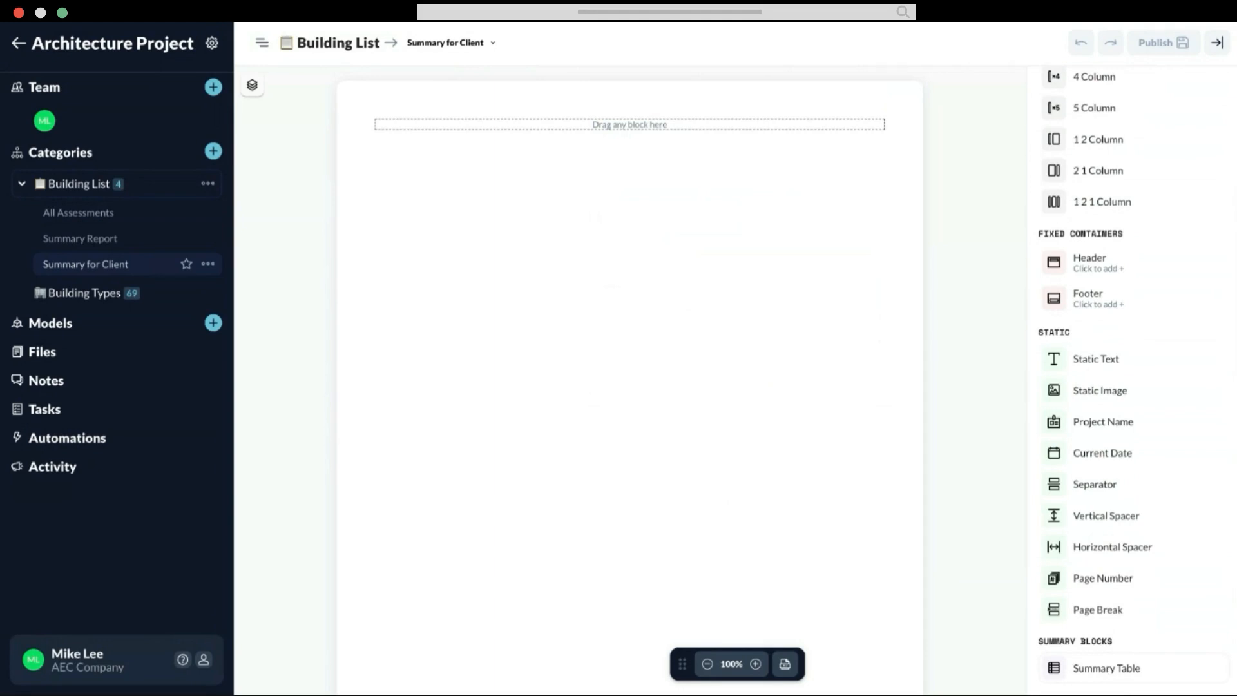
left_click_drag(1073, 670, 545, 215)
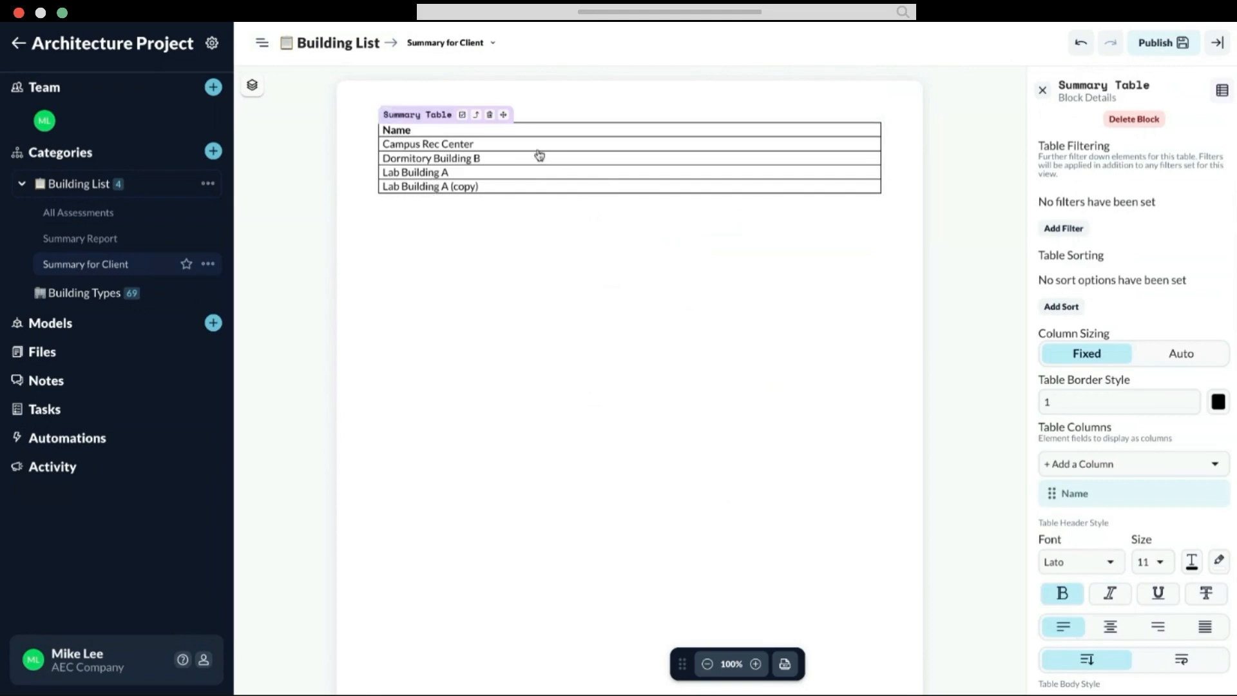
Step: Add a Gross Square Feet column to the summary table
scroll(1121, 303, "down", 3)
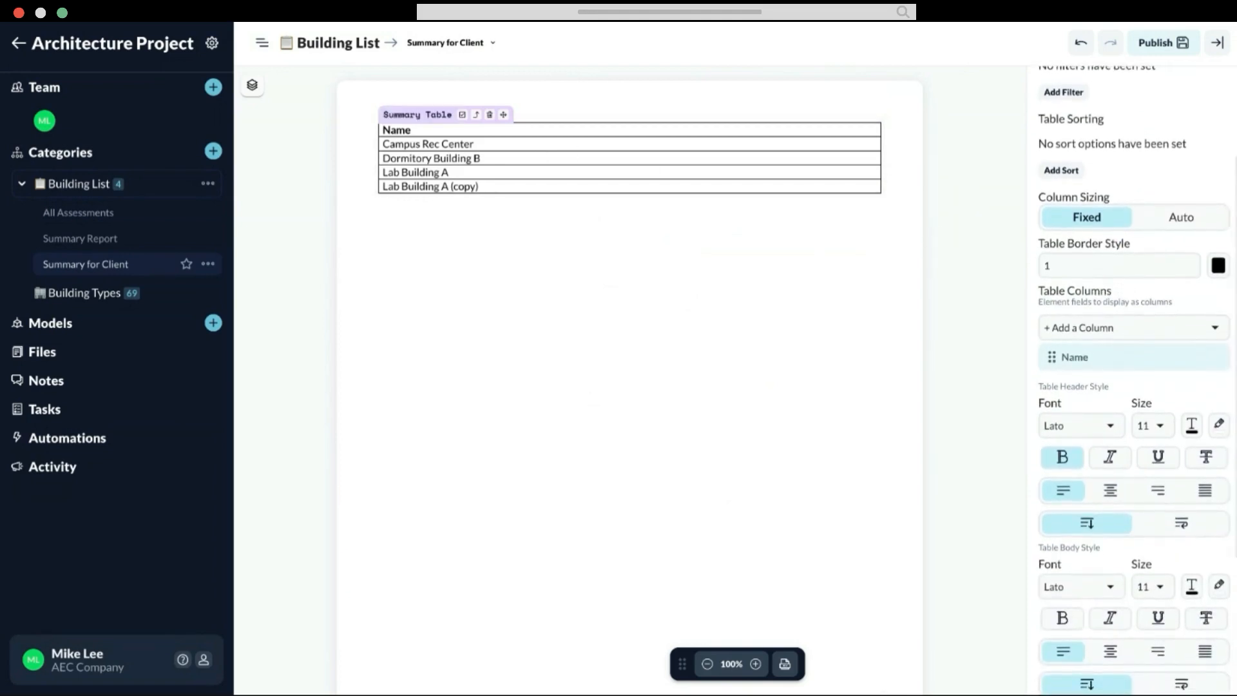
scroll(1134, 322, "down", 1)
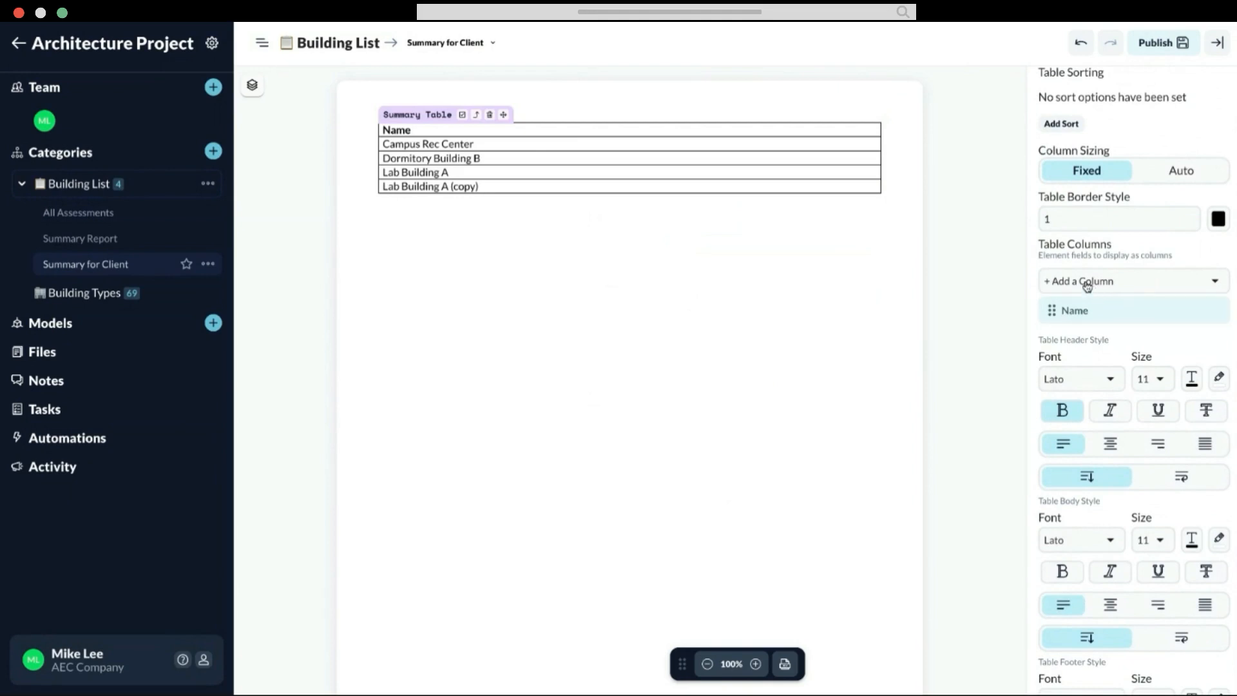
left_click(1121, 281)
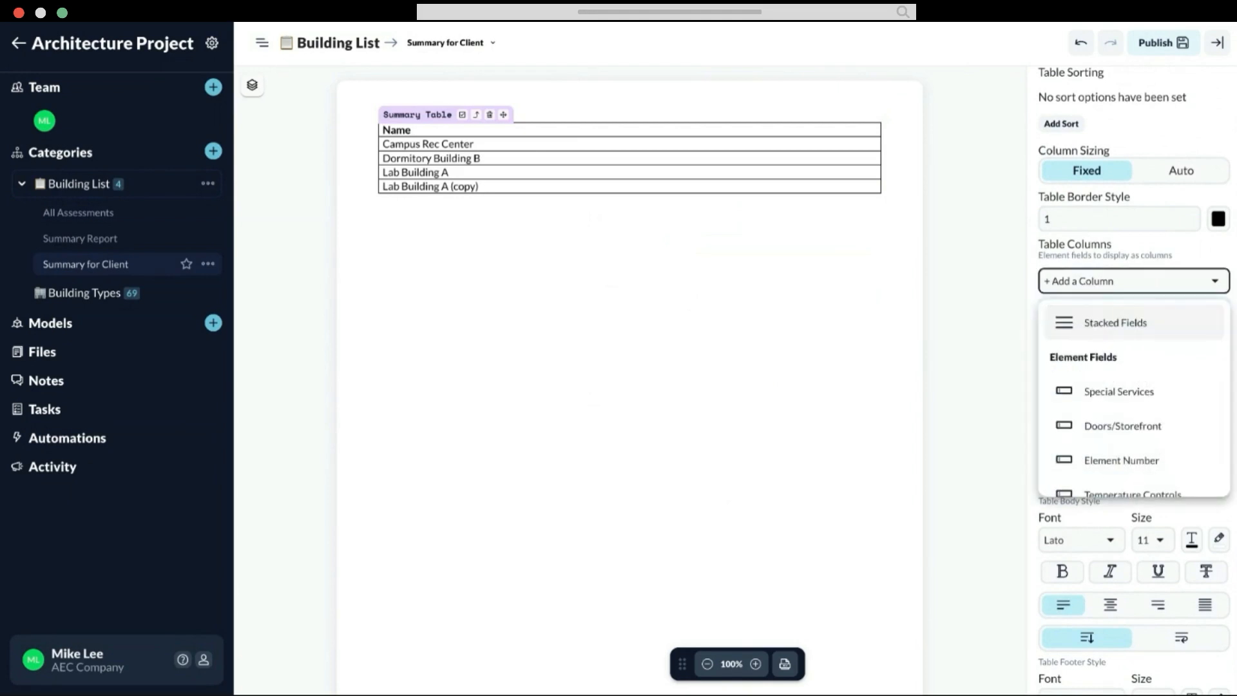
scroll(1100, 393, "down", 3)
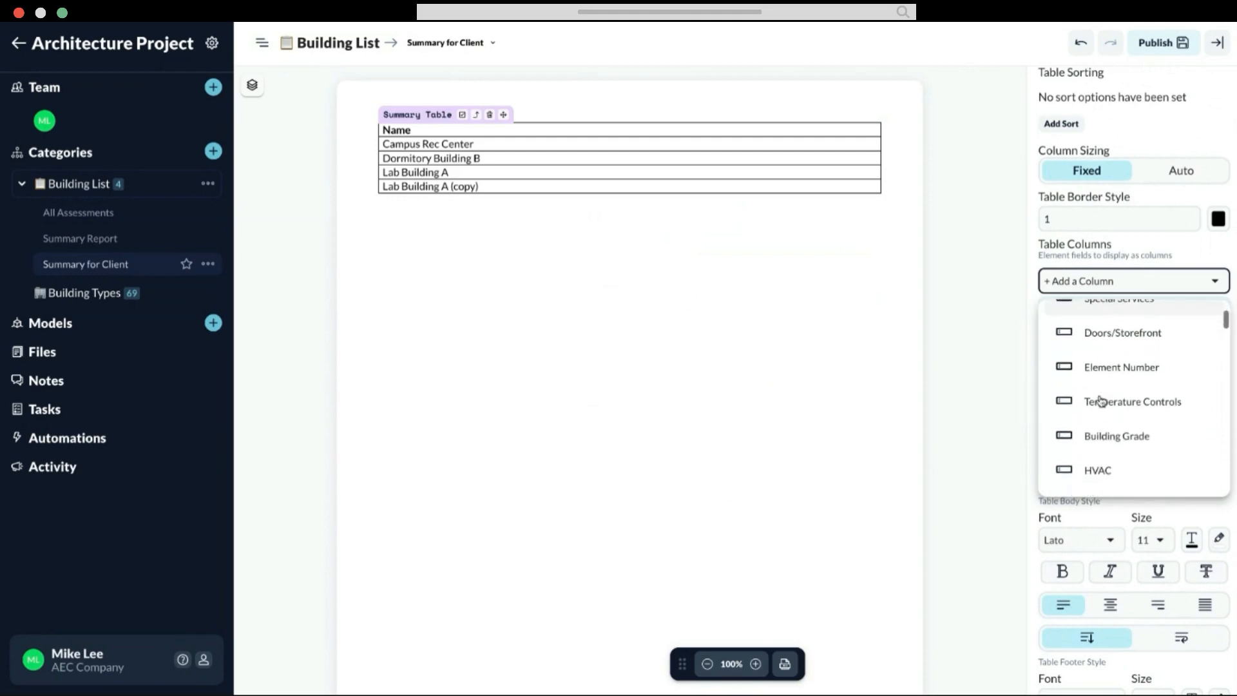
scroll(1100, 400, "down", 4)
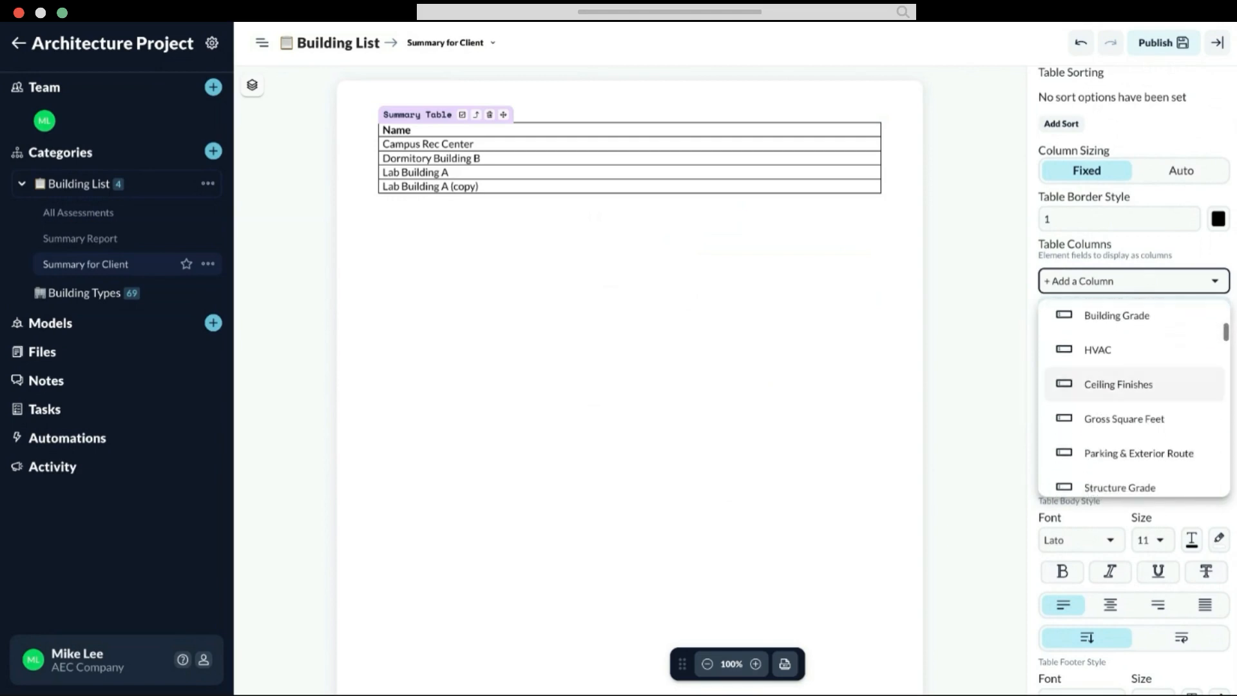
left_click(1100, 419)
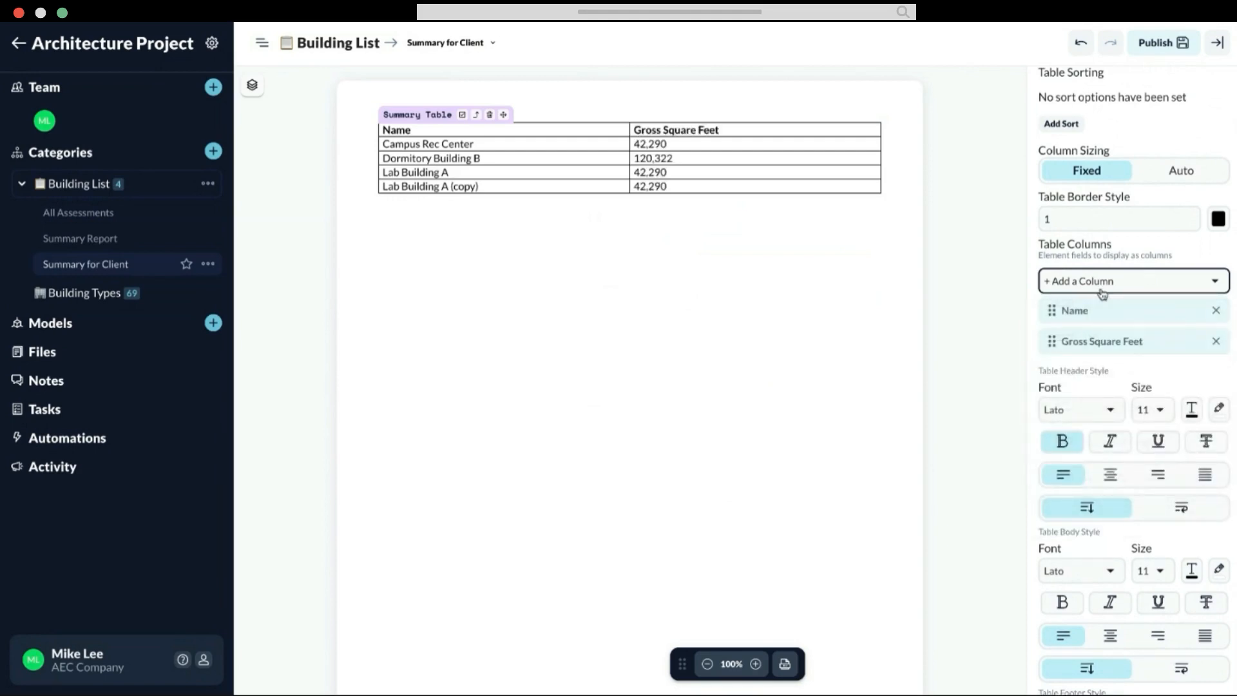
Step: Add a Date Constructed column to the summary table
left_click(1102, 294)
scroll(1103, 459, "down", 6)
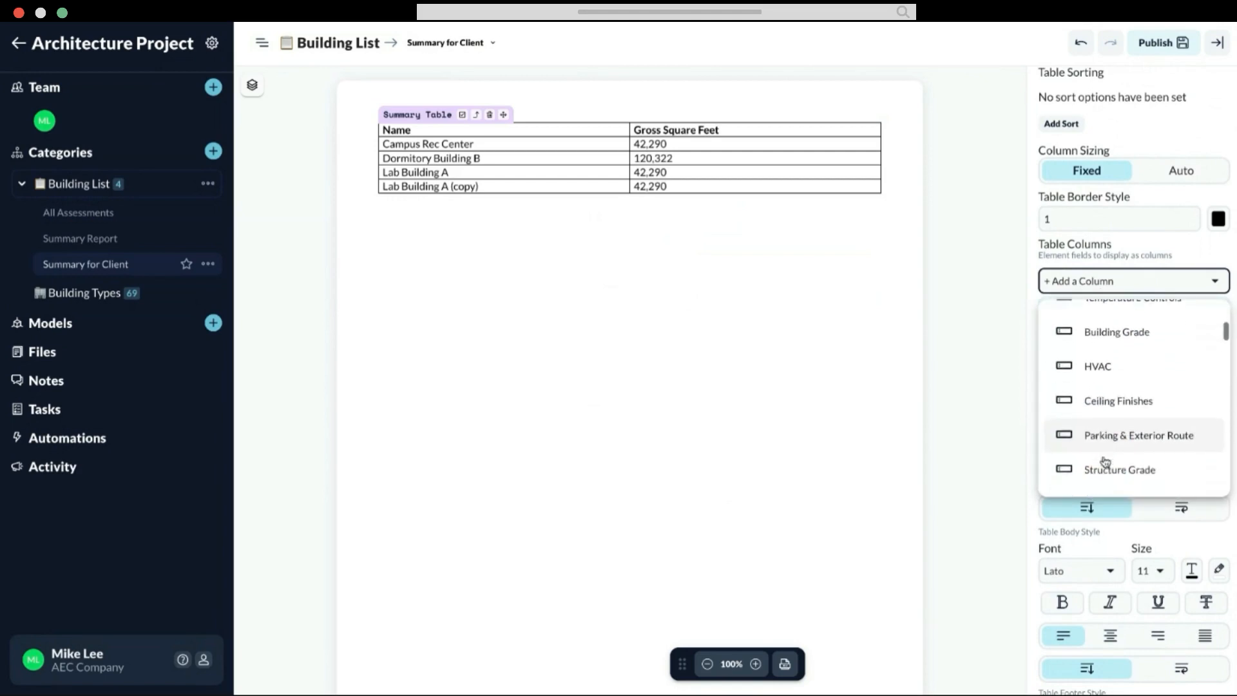
scroll(1105, 461, "down", 8)
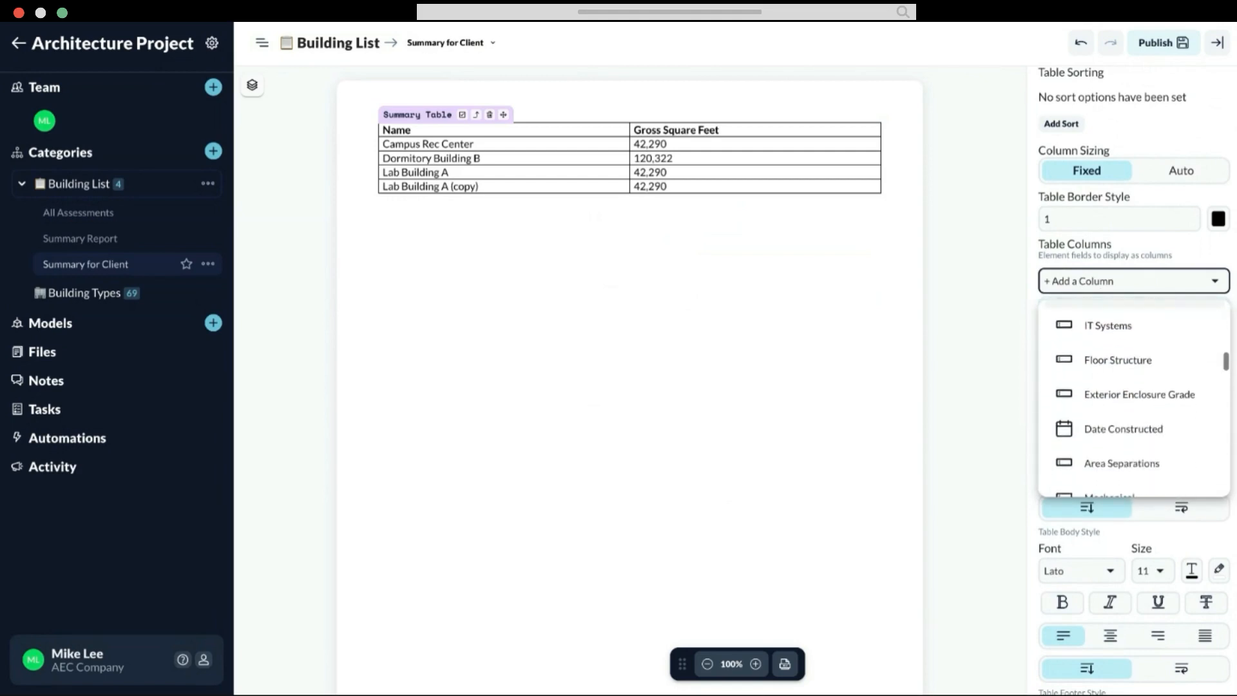
scroll(1096, 387, "down", 2)
left_click(1096, 359)
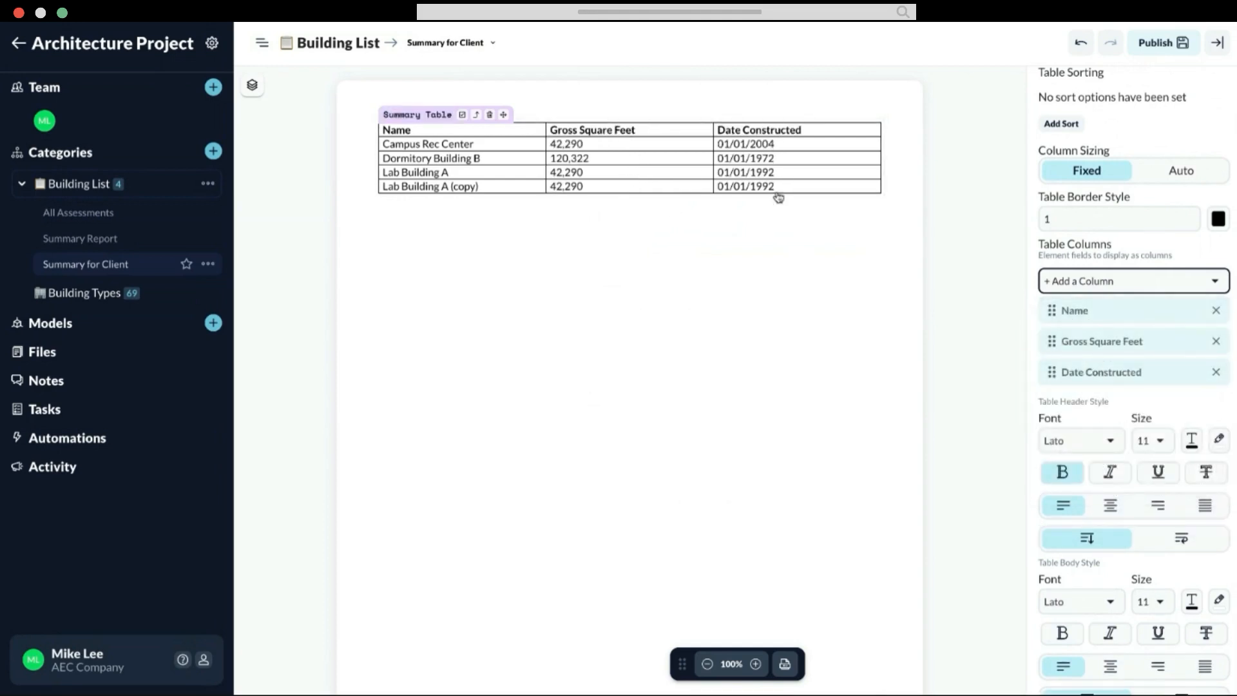
Step: Add an HVAC column to the summary table
left_click(1077, 284)
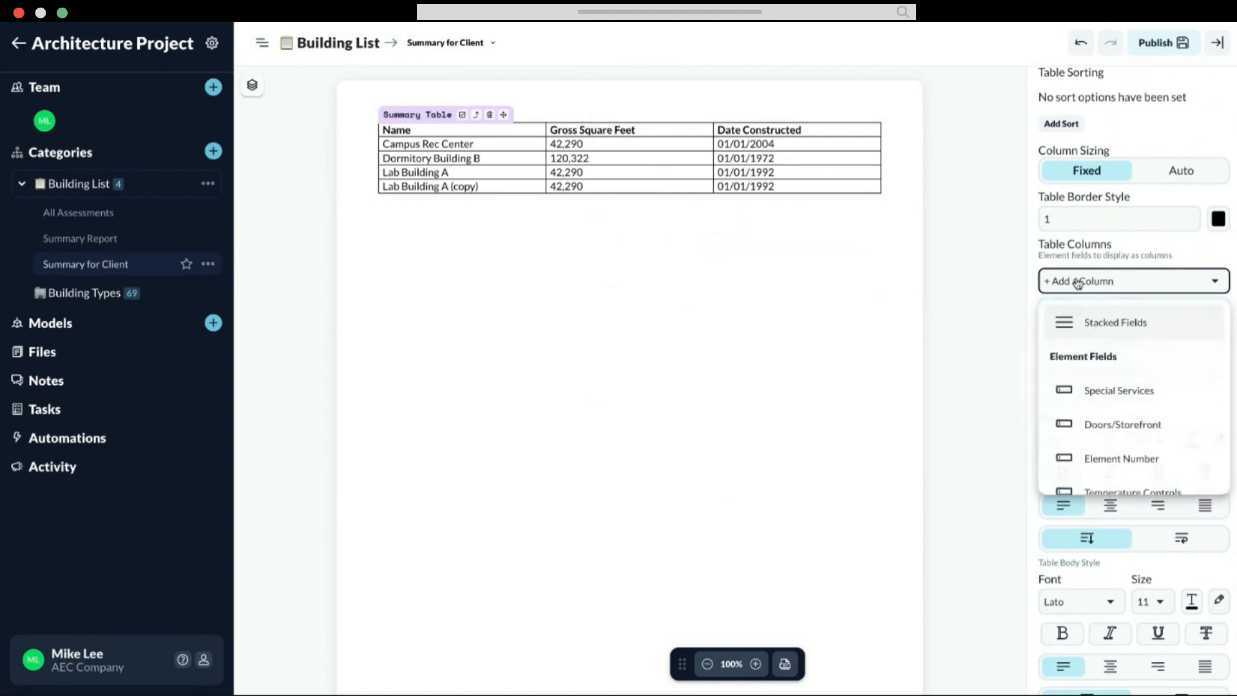
scroll(1089, 425, "down", 1)
scroll(1088, 428, "down", 3)
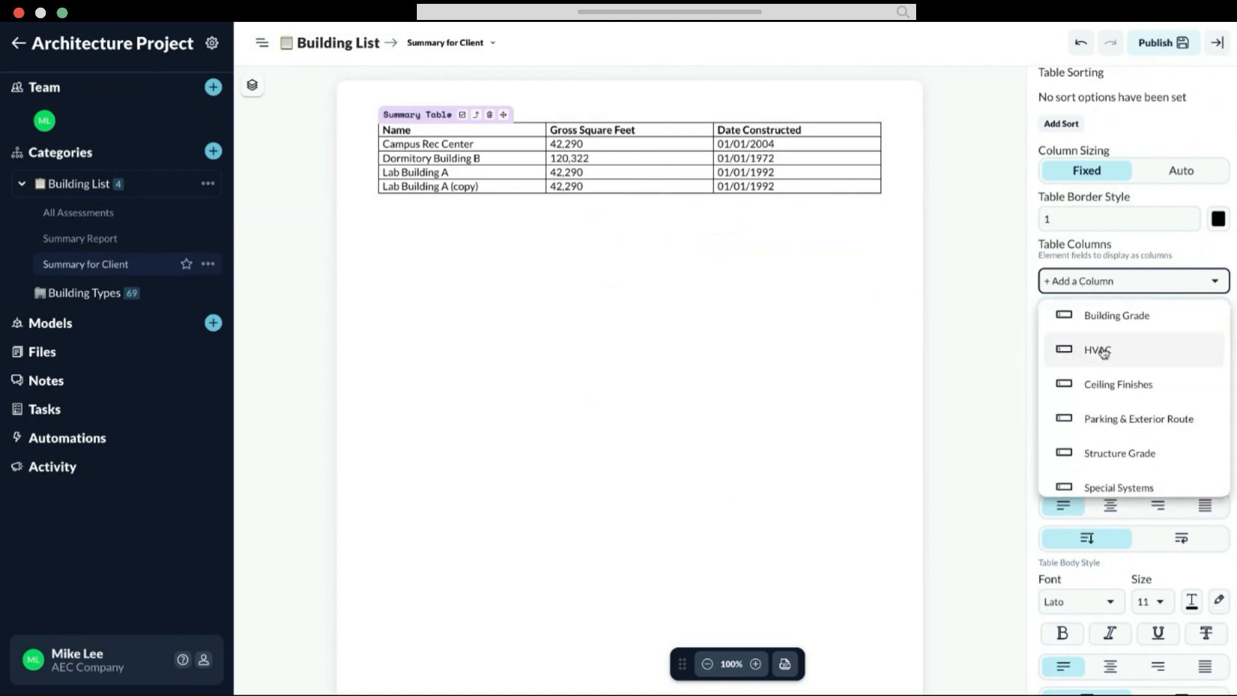
left_click(1104, 352)
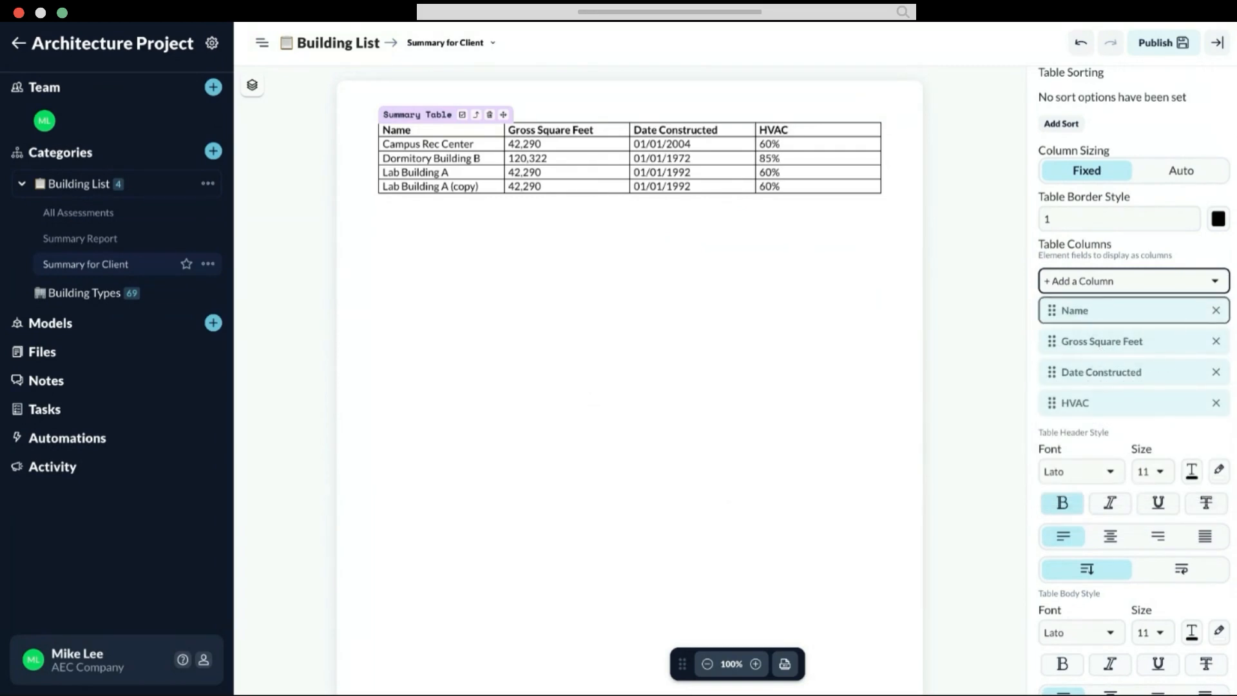
Step: Add a Ceiling Finishes column to the summary table
left_click(1103, 282)
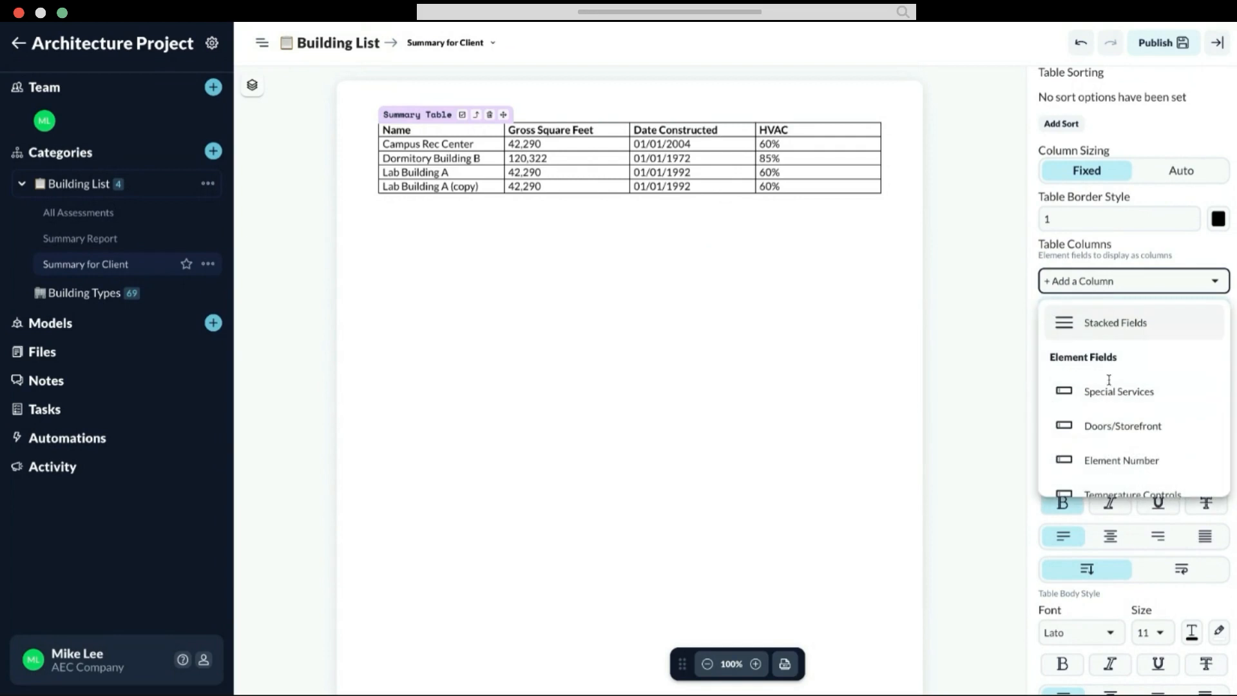
scroll(1117, 469, "down", 5)
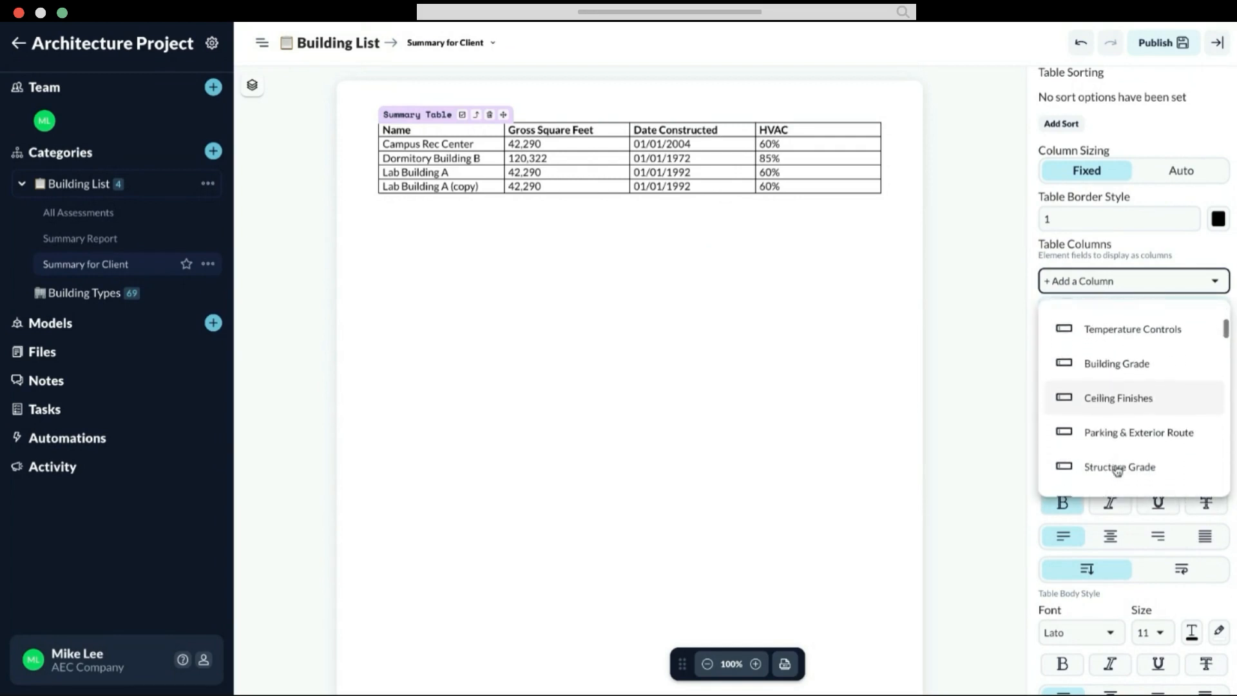
scroll(1153, 498, "down", 1)
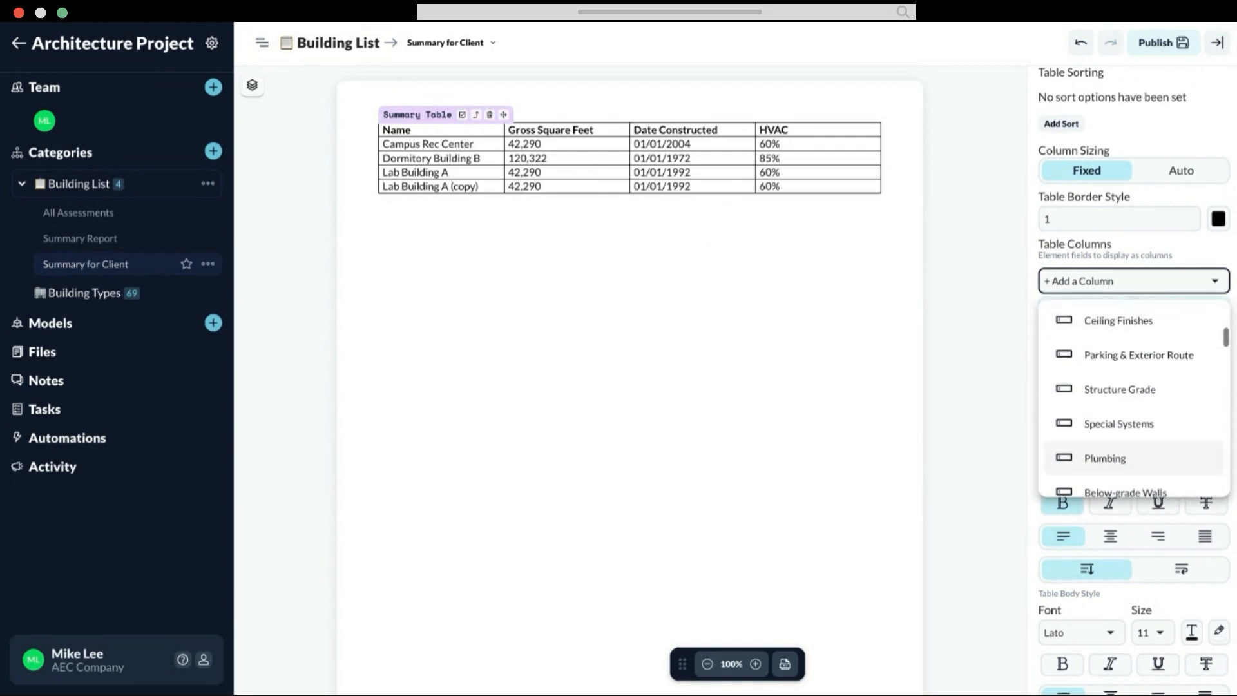
left_click(1091, 333)
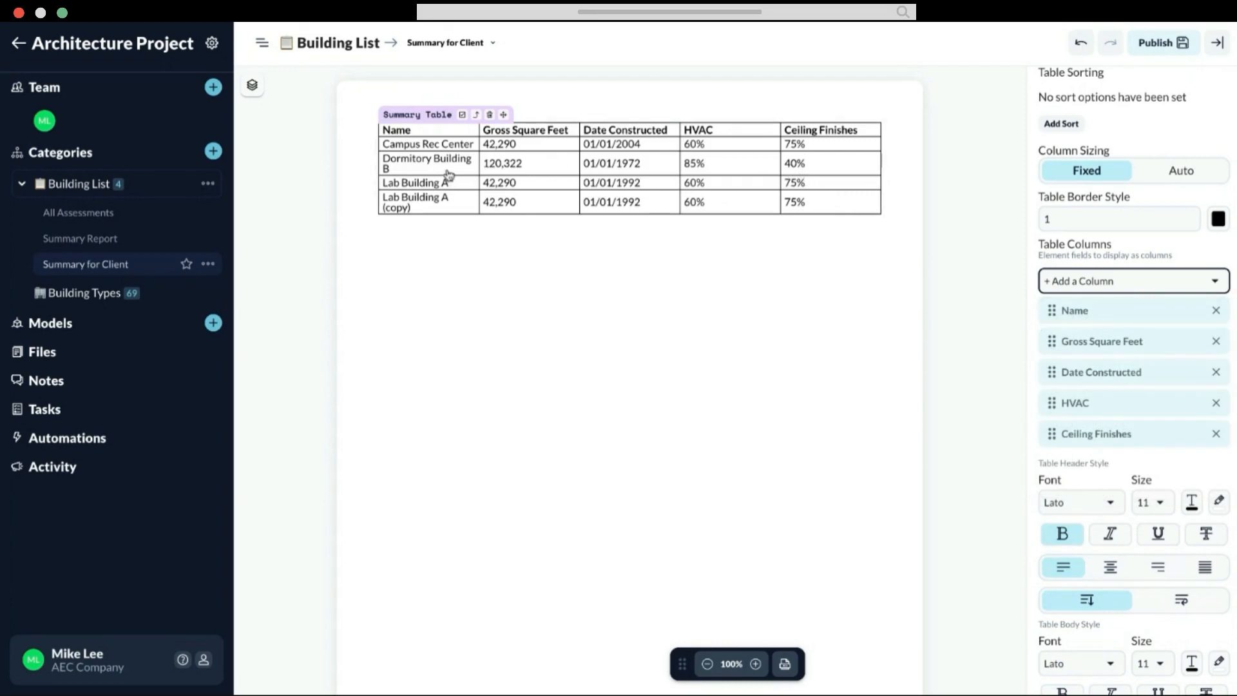
Step: Add a Mechanical column to the summary table
left_click(1102, 281)
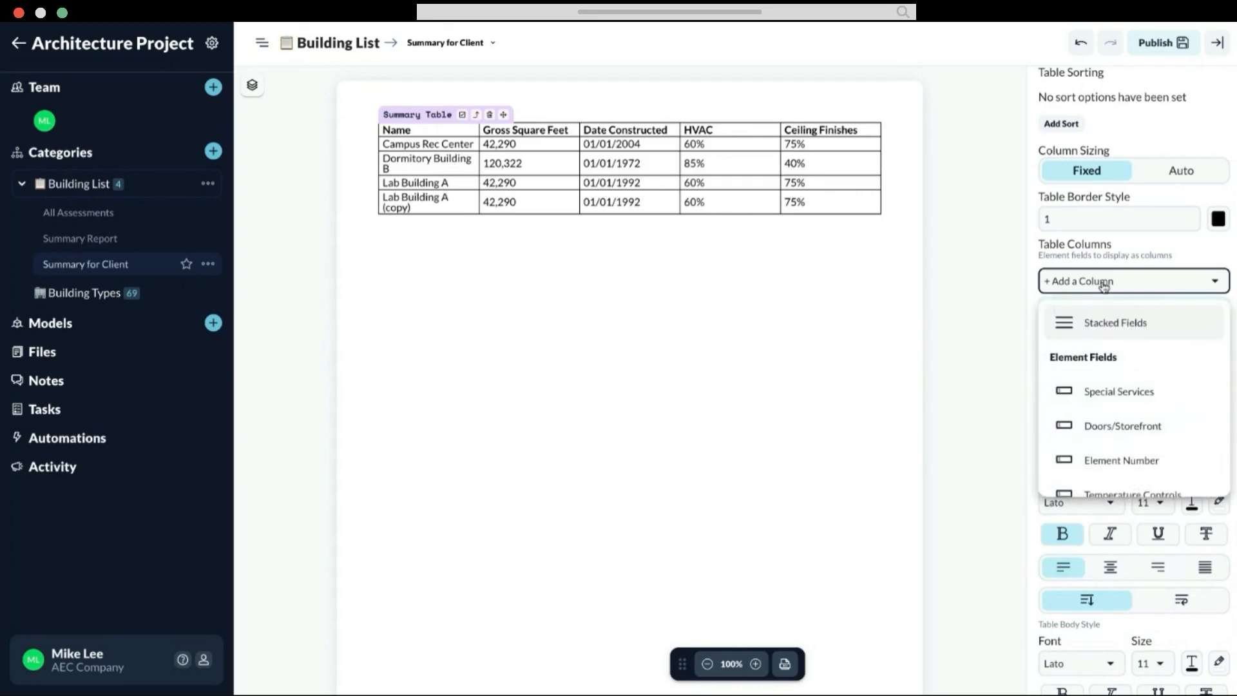
scroll(1099, 421, "down", 5)
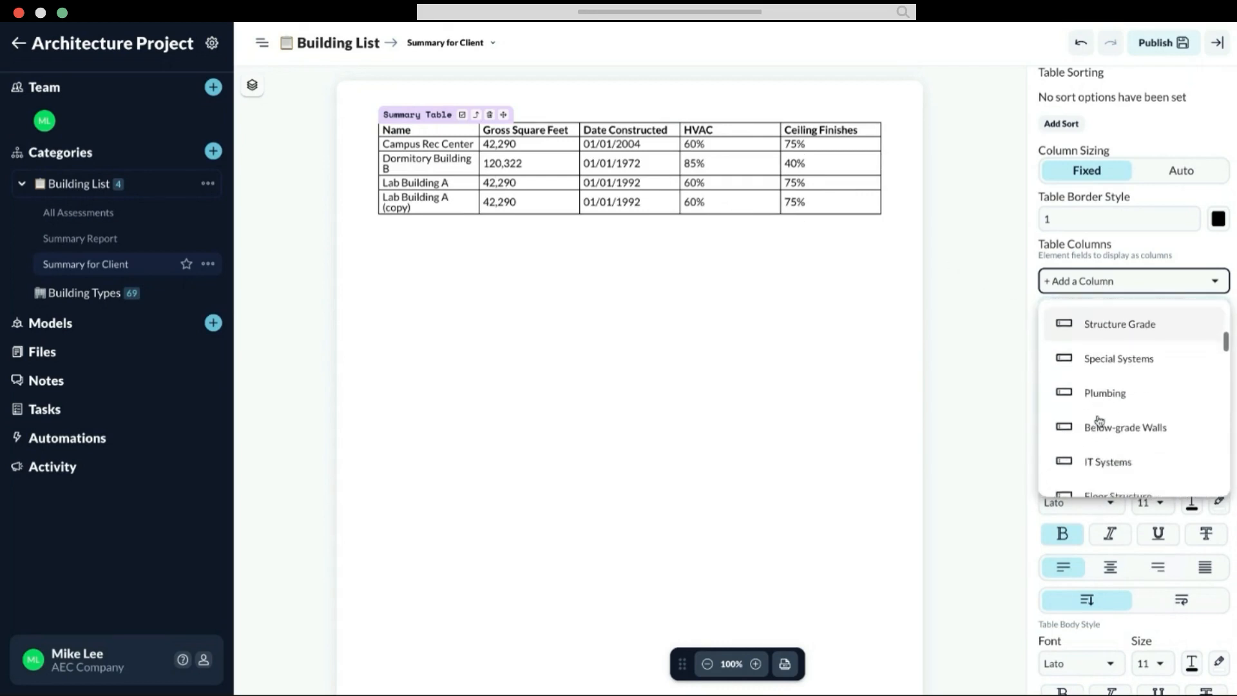
scroll(1108, 416, "down", 4)
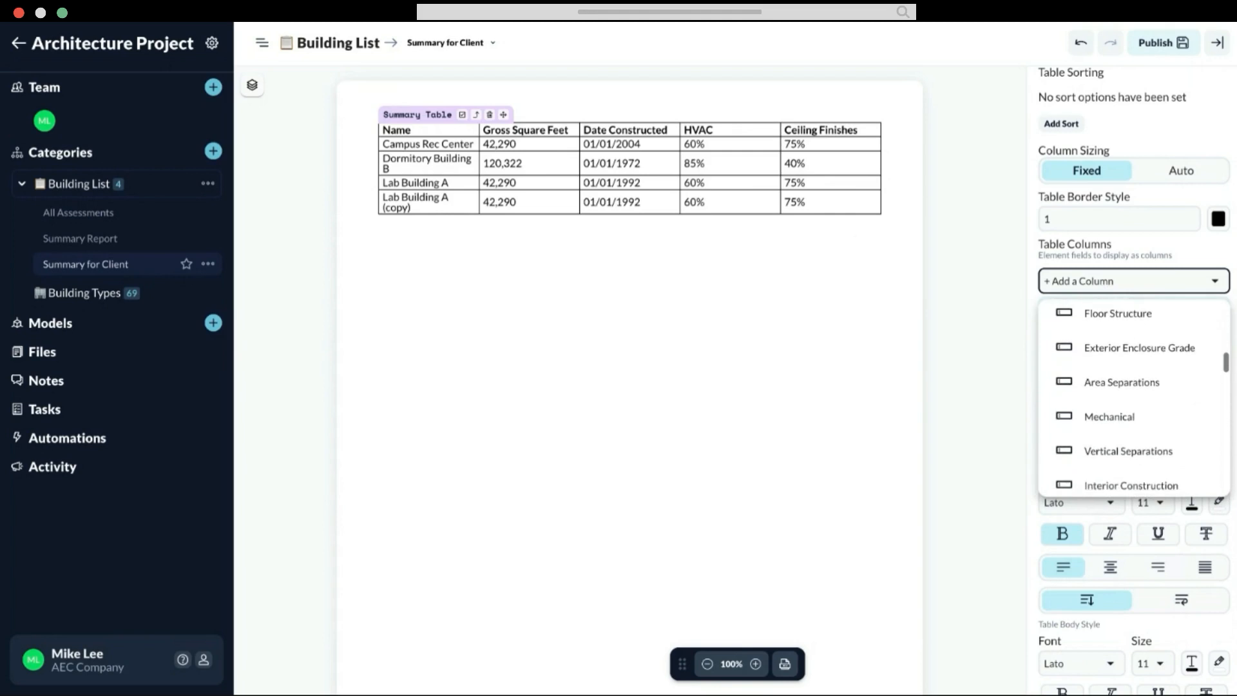
left_click(1108, 416)
Step: Add an IT Systems column and an Electrical column to the summary table
left_click(1082, 282)
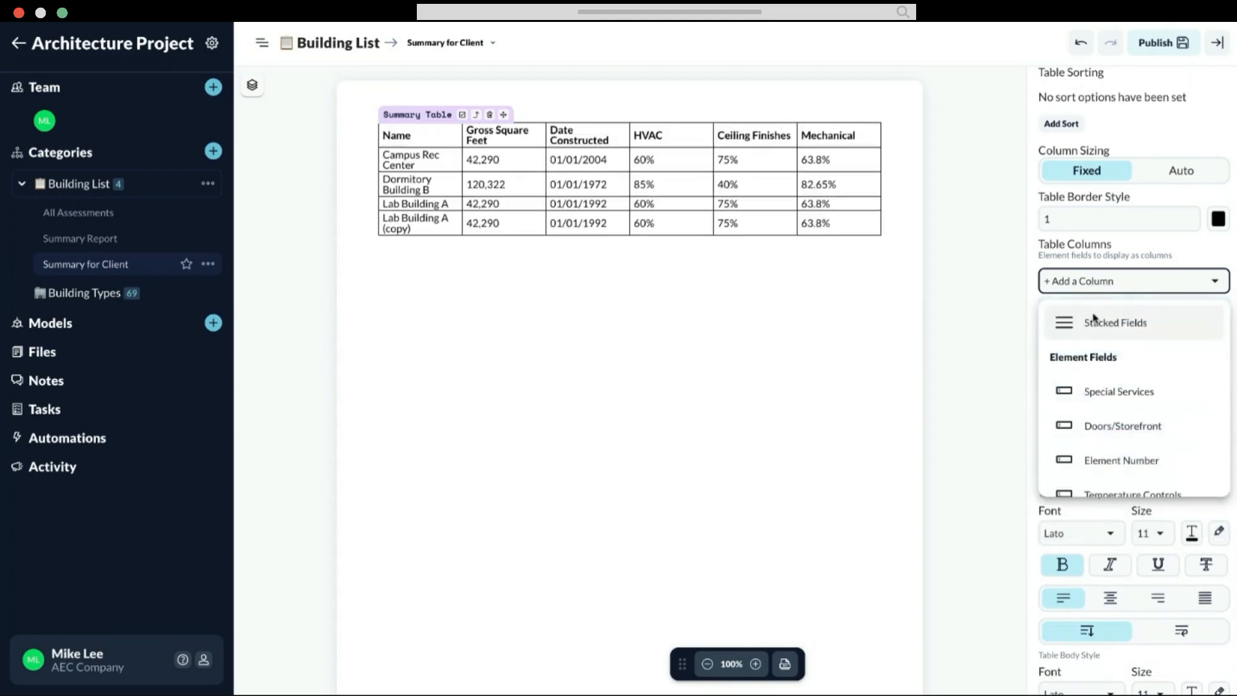
scroll(1091, 464, "down", 9)
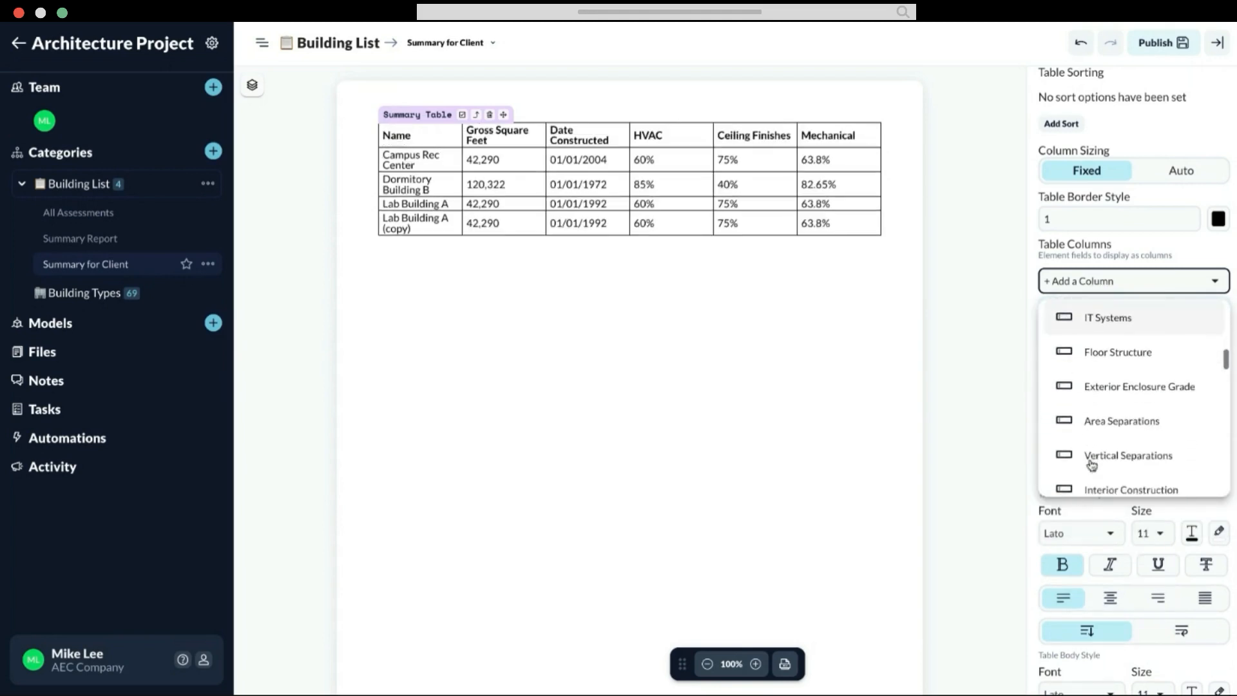
scroll(1099, 449, "up", 1)
left_click(1099, 338)
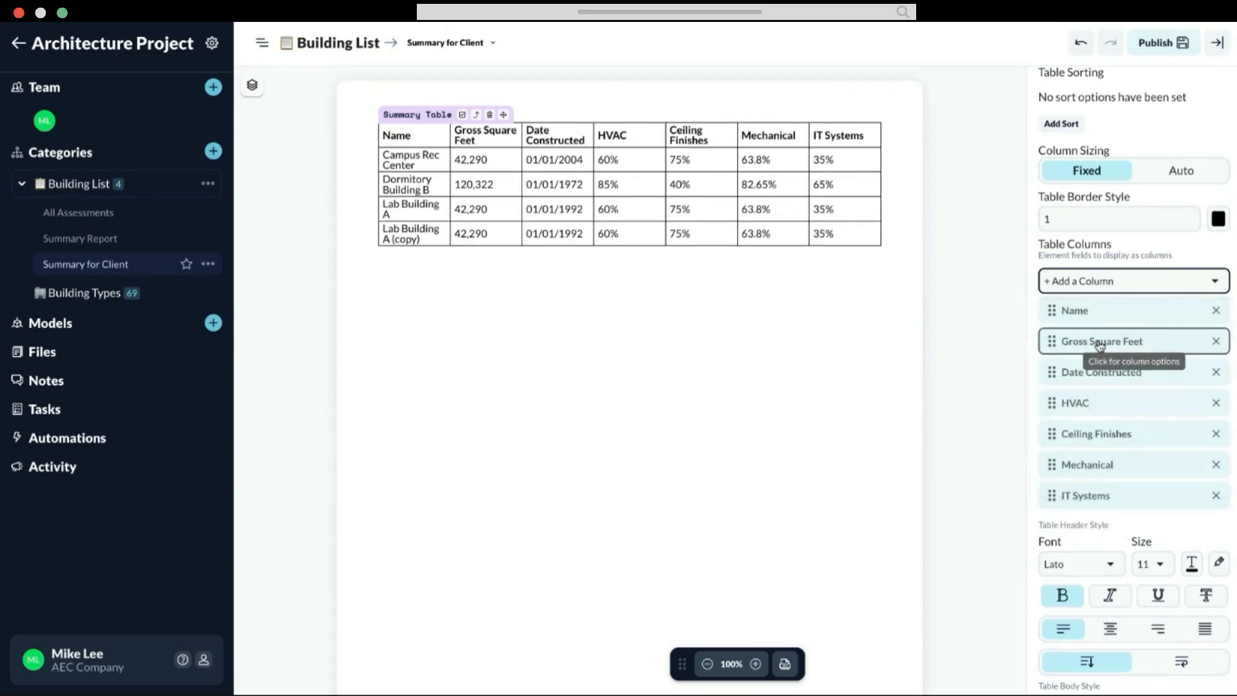
left_click(1101, 288)
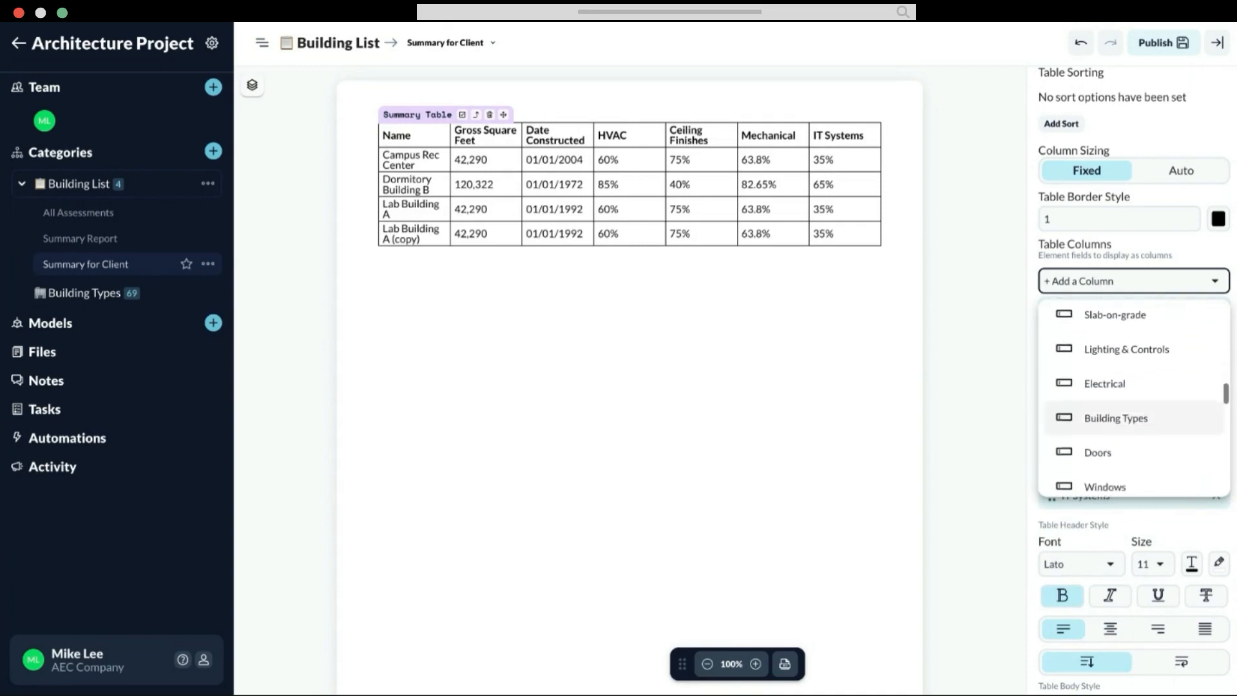
left_click(1100, 328)
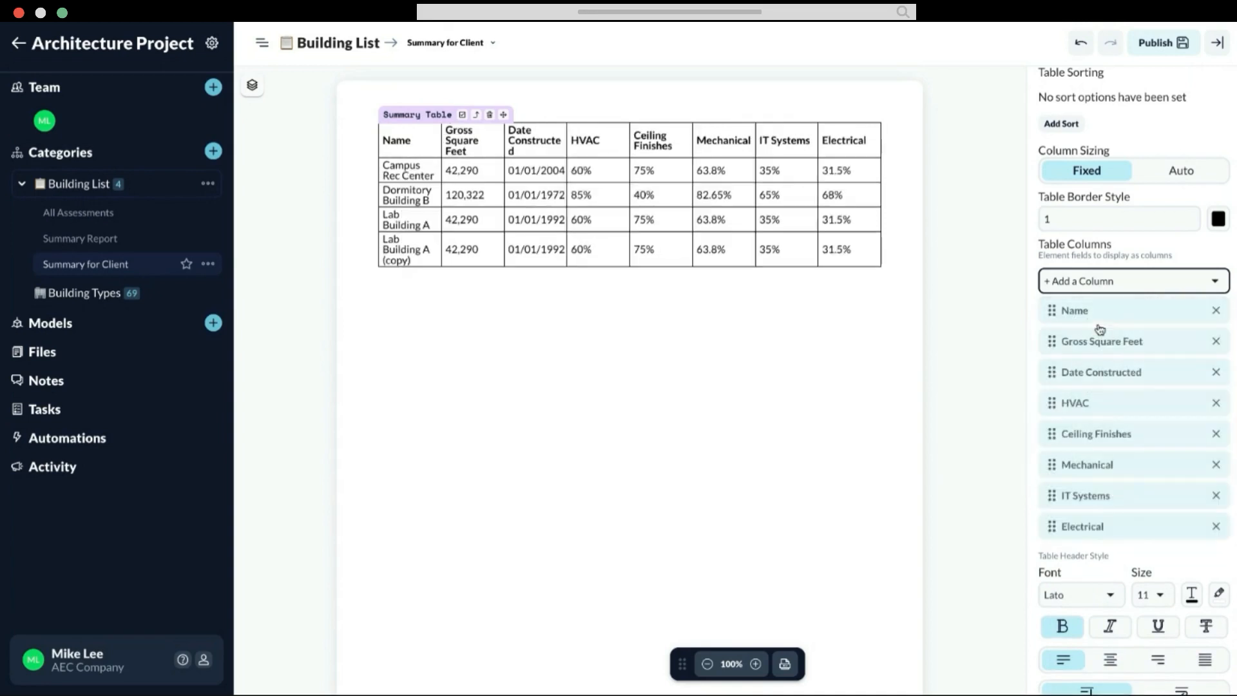
Step: Look through the available element fields and add a Plumbing column to the summary table
left_click(1124, 288)
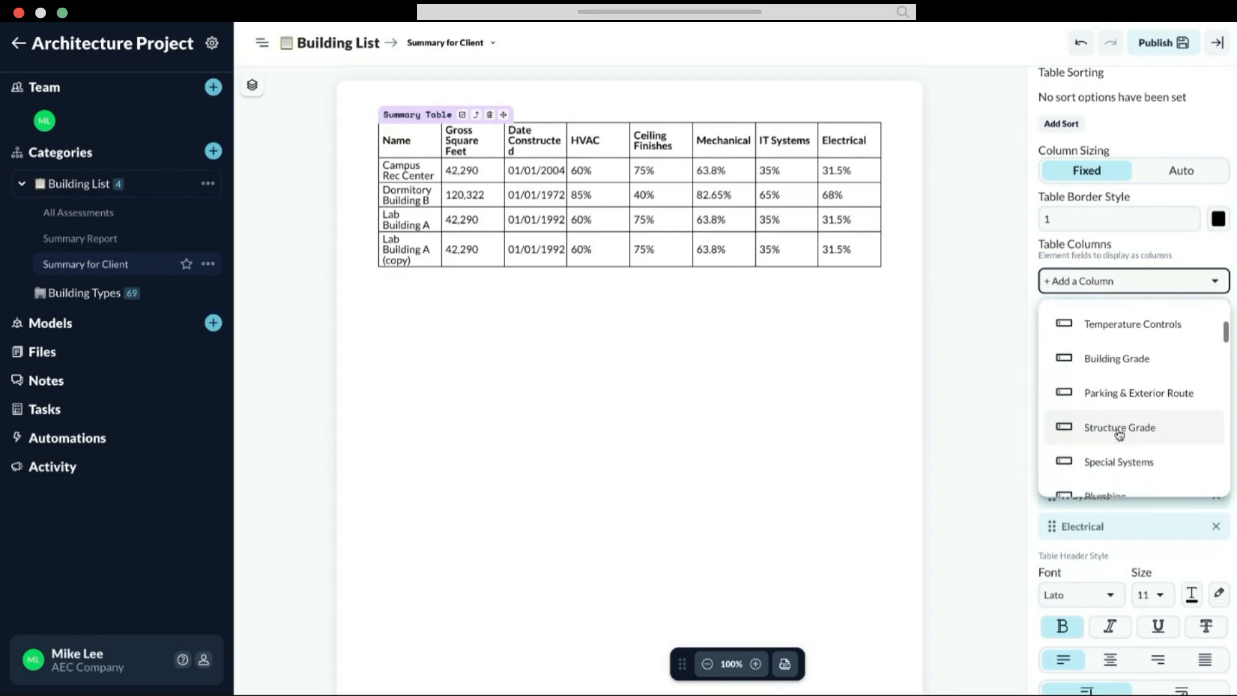
scroll(1119, 433, "down", 6)
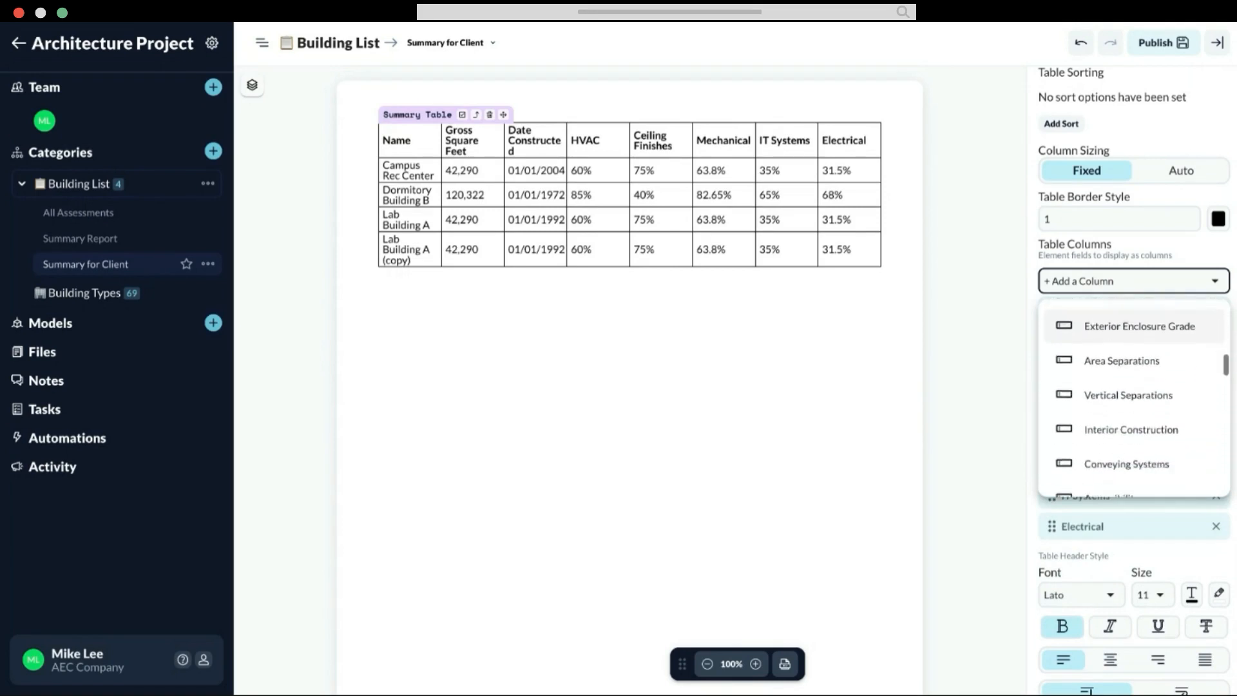
scroll(1128, 400, "down", 6)
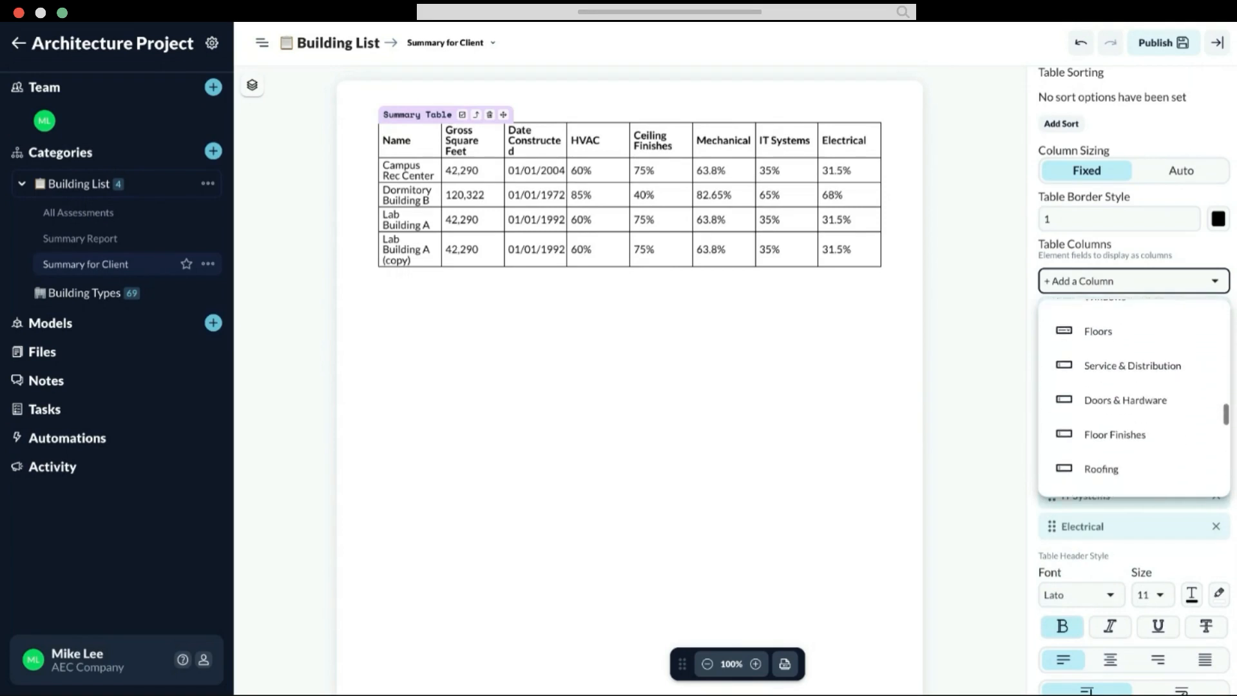
scroll(1124, 413, "down", 6)
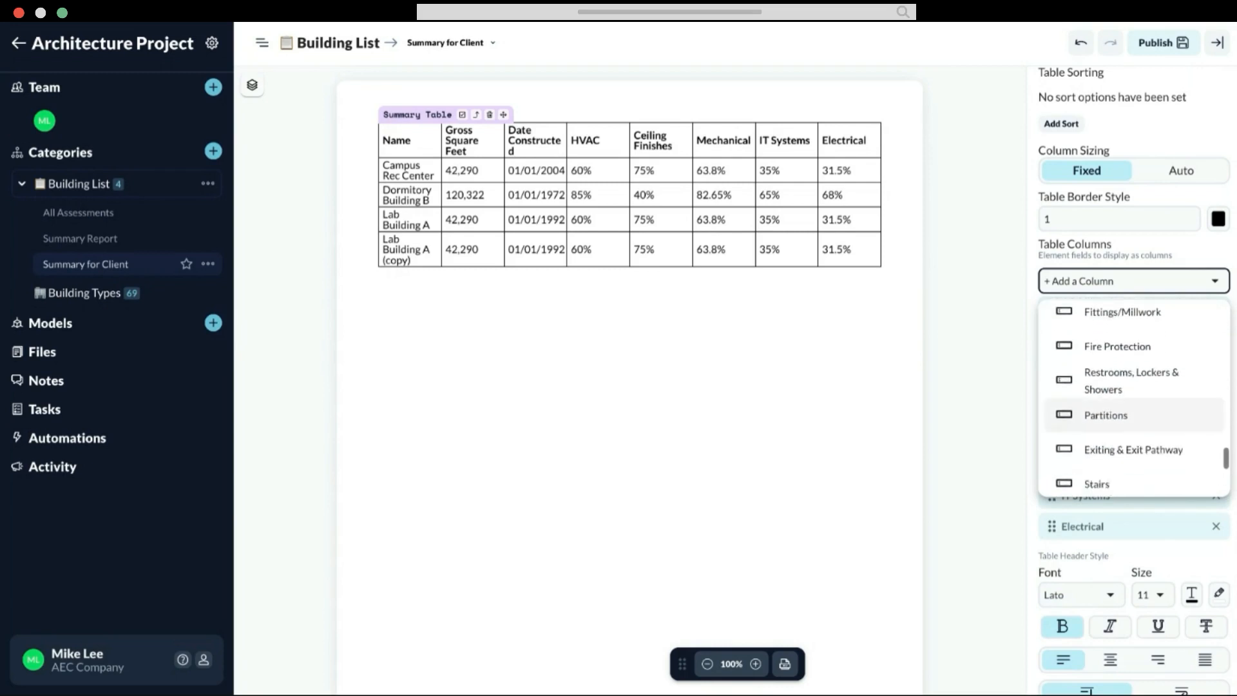
scroll(1133, 400, "down", 4)
scroll(1134, 400, "up", 2)
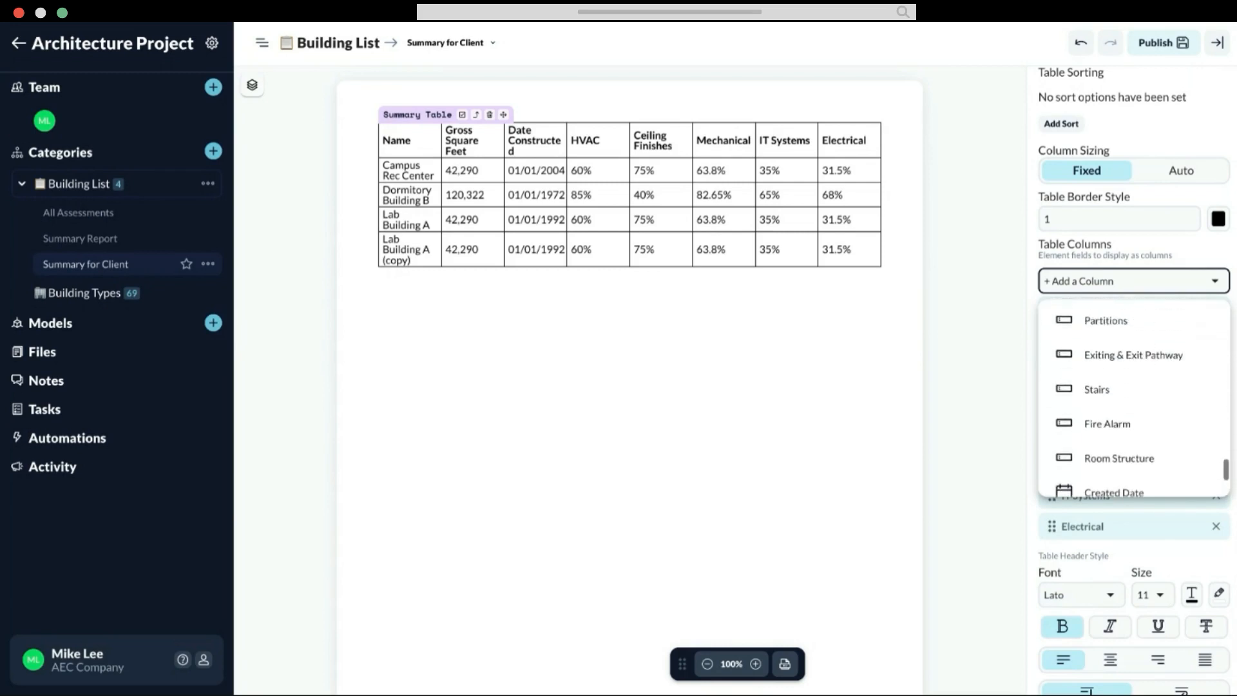
scroll(1134, 399, "up", 8)
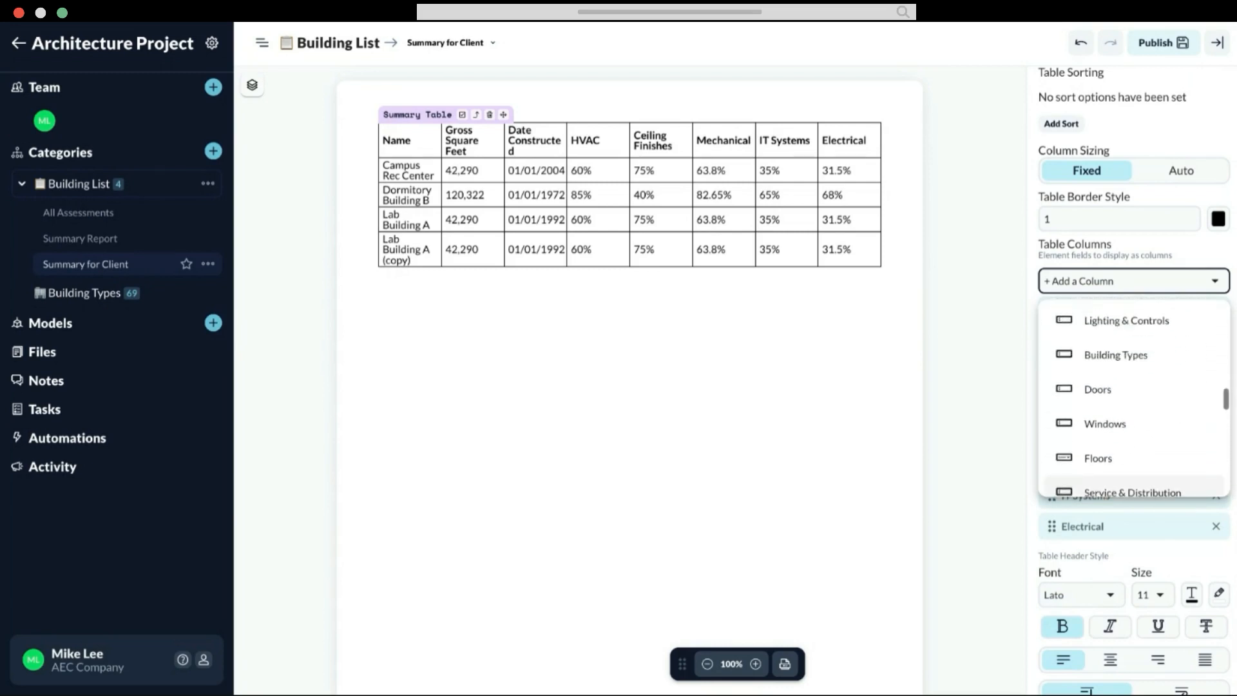
scroll(1134, 399, "up", 10)
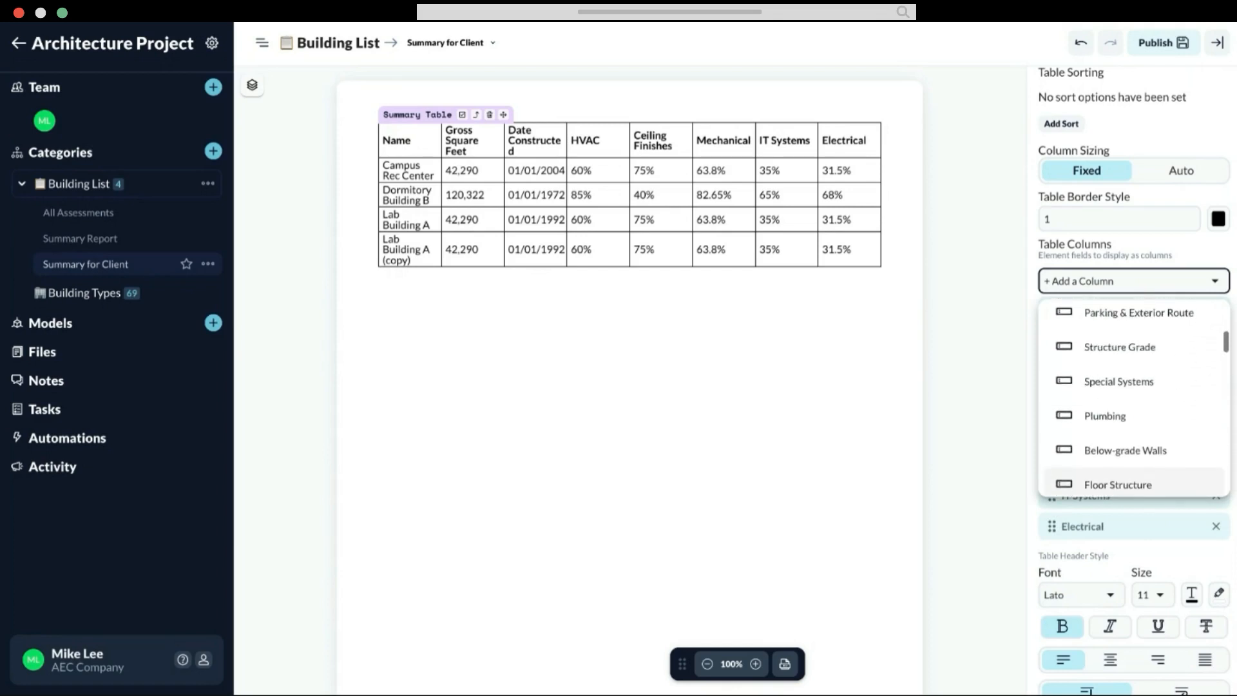
left_click(1105, 415)
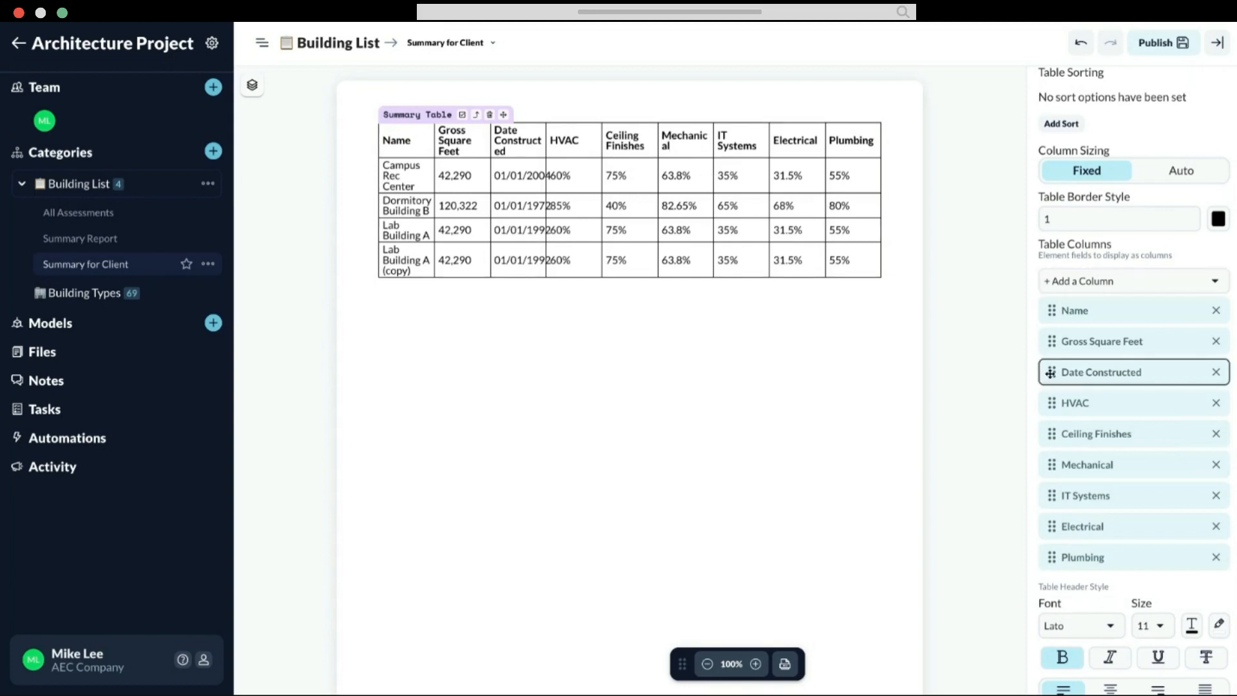
Step: Reduce the font size of the summary table's header text to 8
scroll(1106, 373, "down", 5)
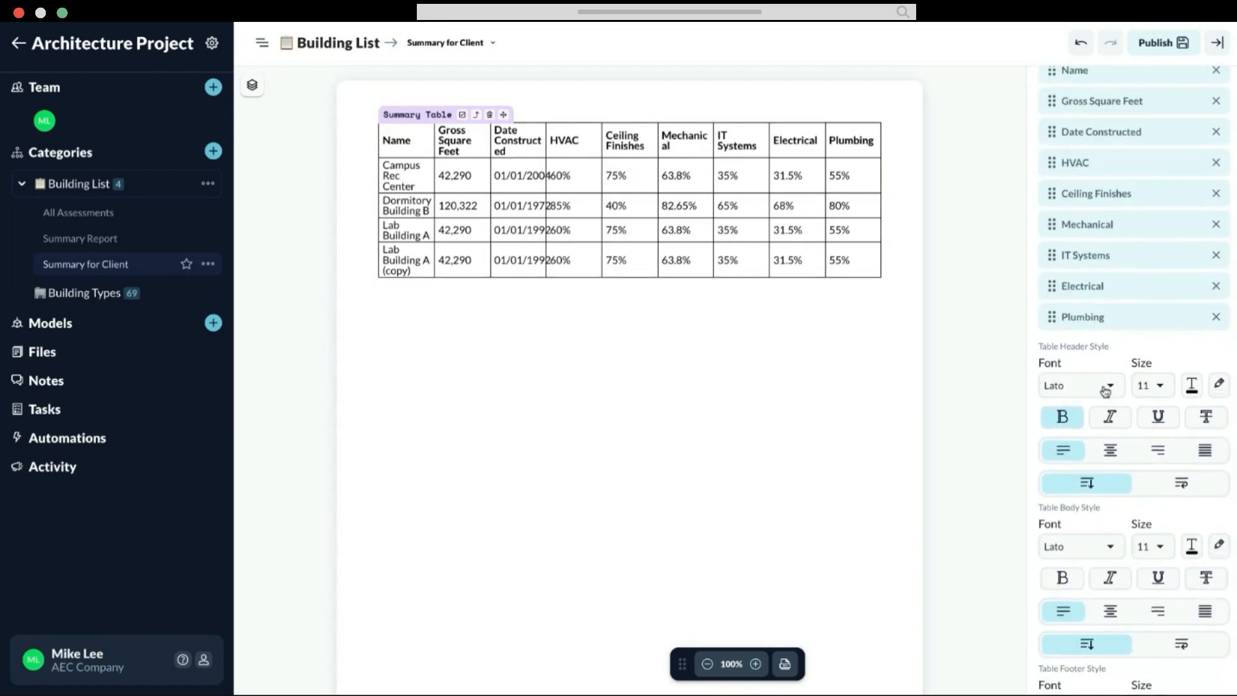
left_click(1158, 389)
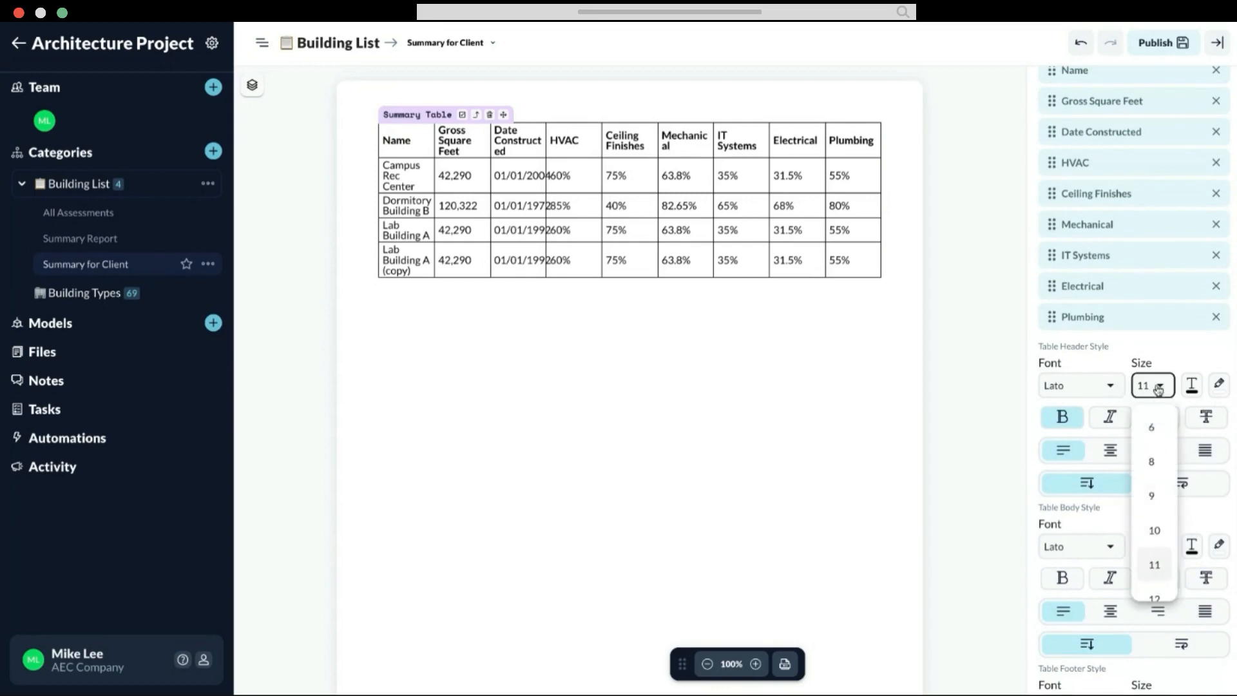
left_click(1153, 493)
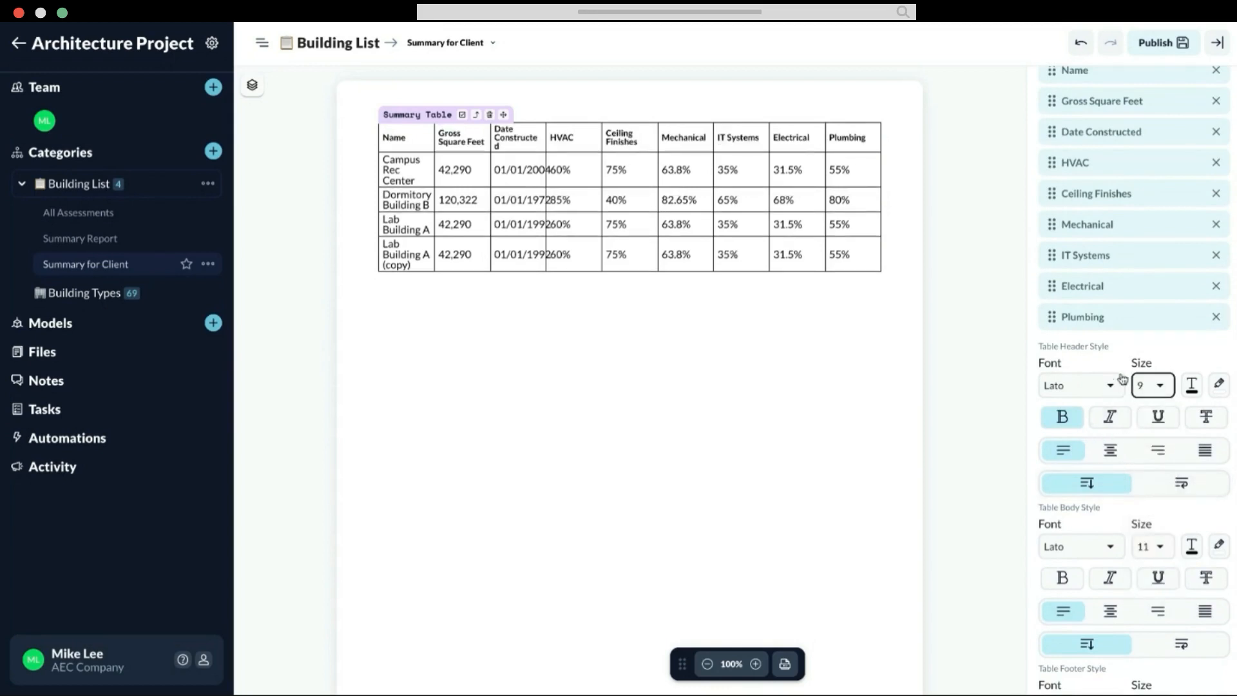
left_click(1153, 385)
left_click(1158, 468)
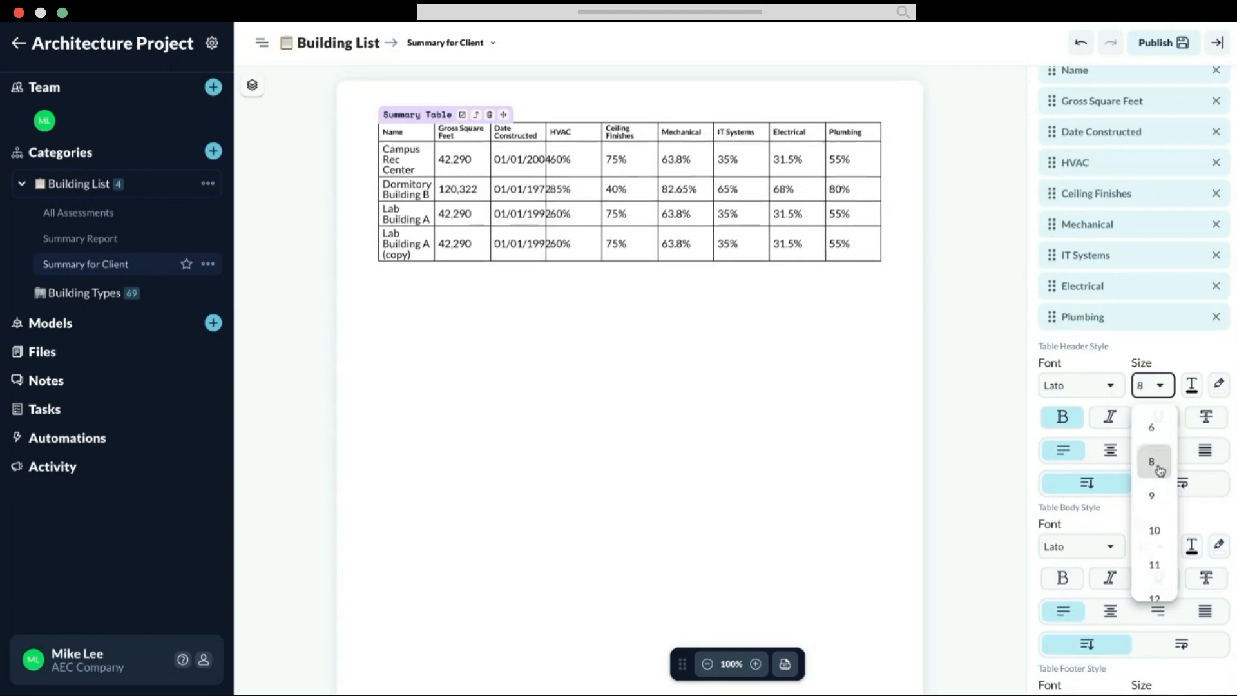
Step: Set the font size of the summary table's body text to 9
scroll(1159, 470, "down", 5)
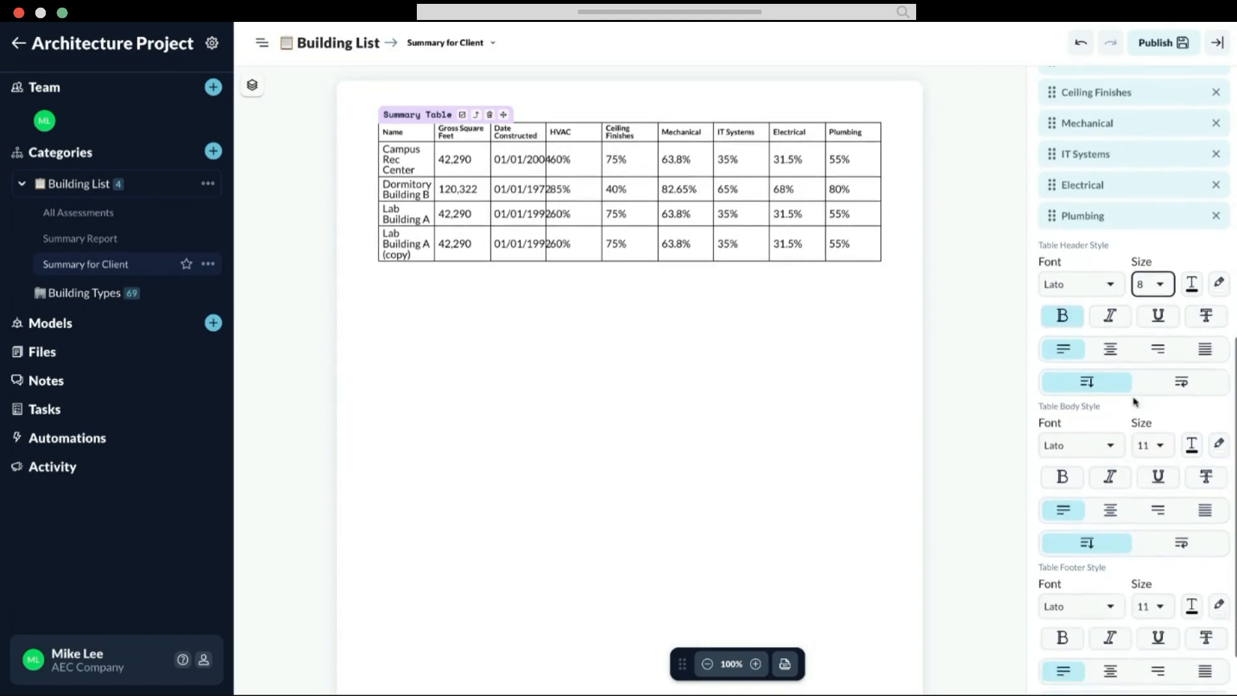
left_click(1151, 376)
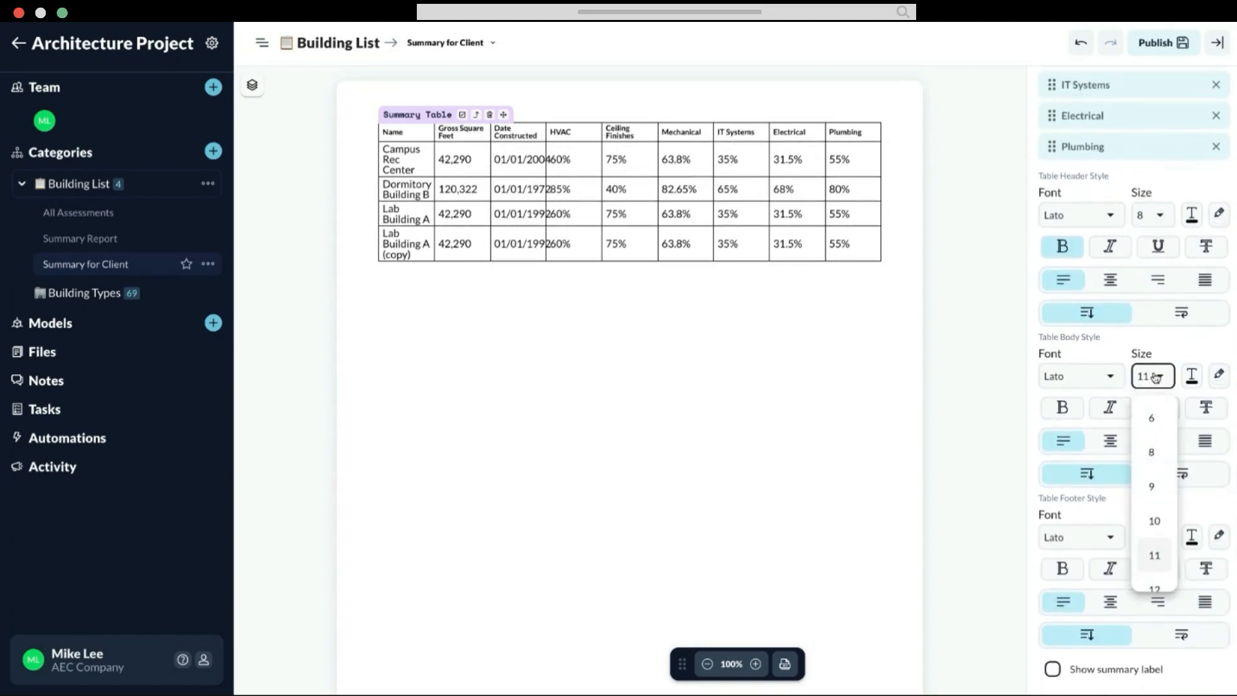
left_click(1156, 486)
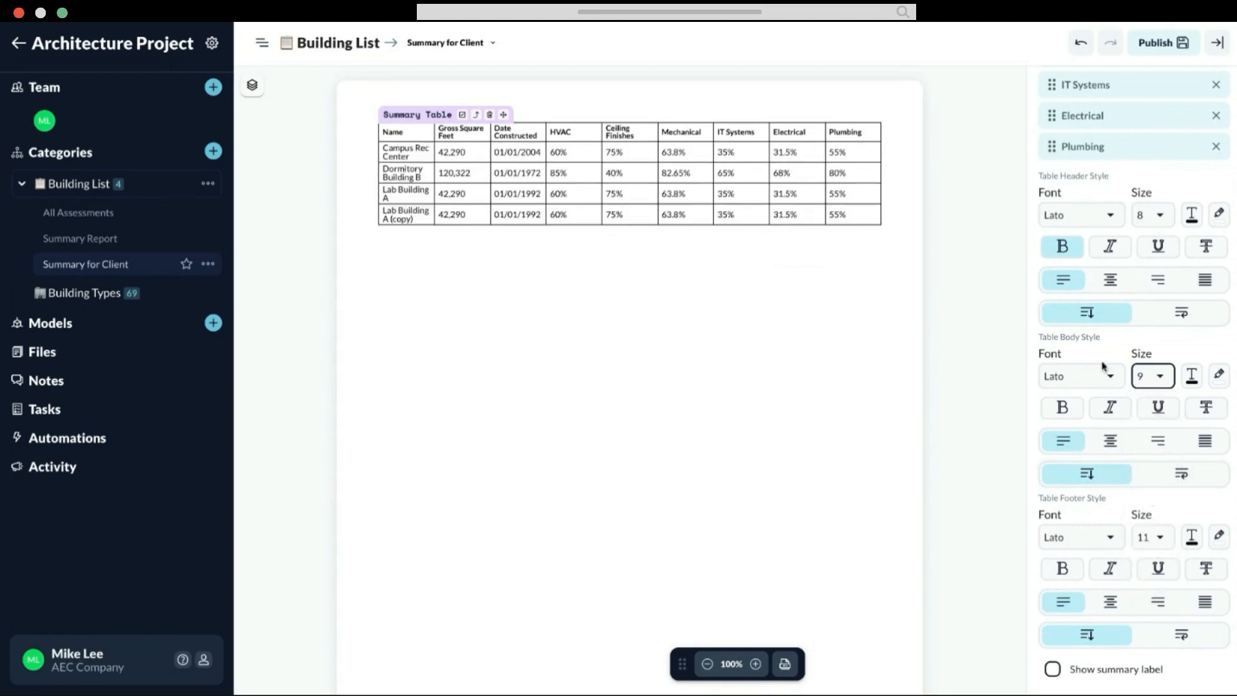
Step: Publish the Summary for Client document and start exporting it as a report
scroll(757, 225, "up", 2)
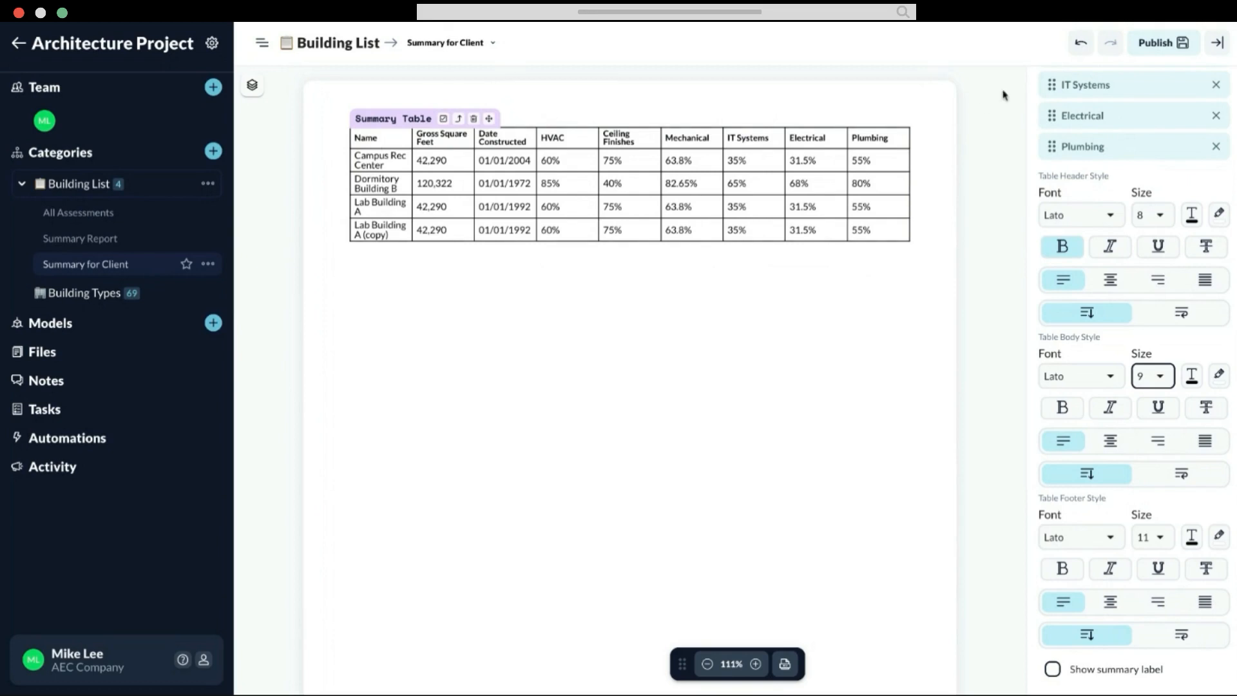
left_click(1160, 53)
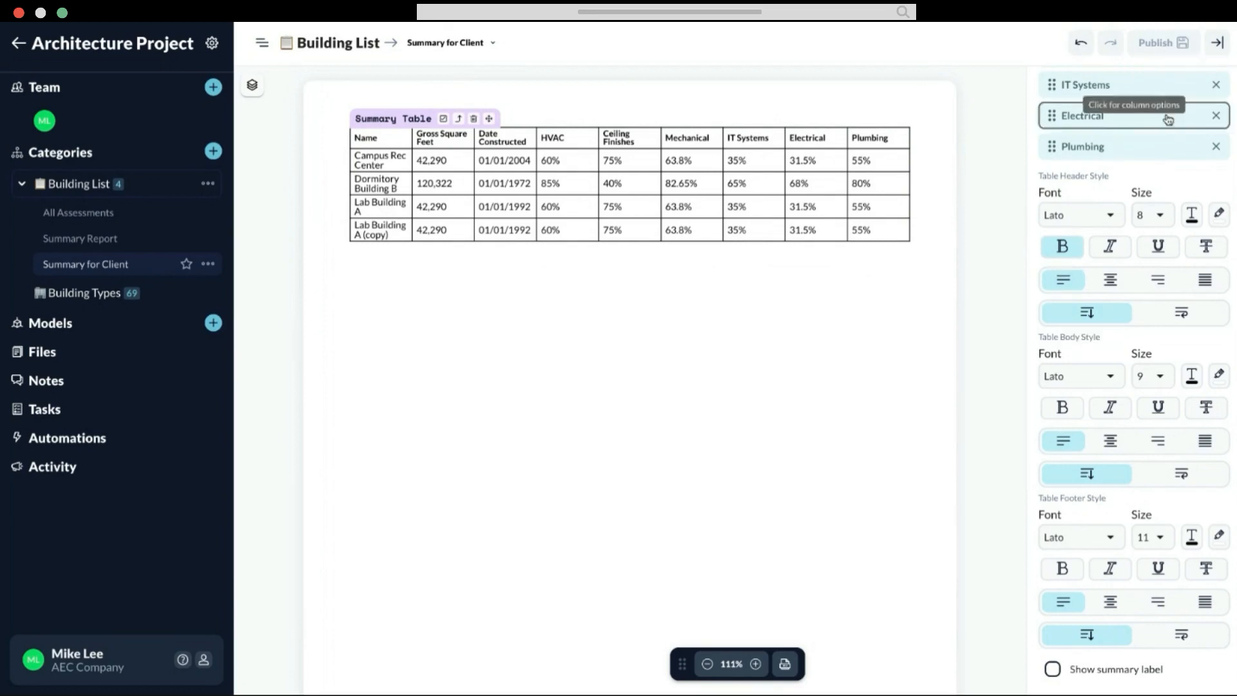
scroll(1068, 265, "up", 3)
scroll(1069, 266, "up", 5)
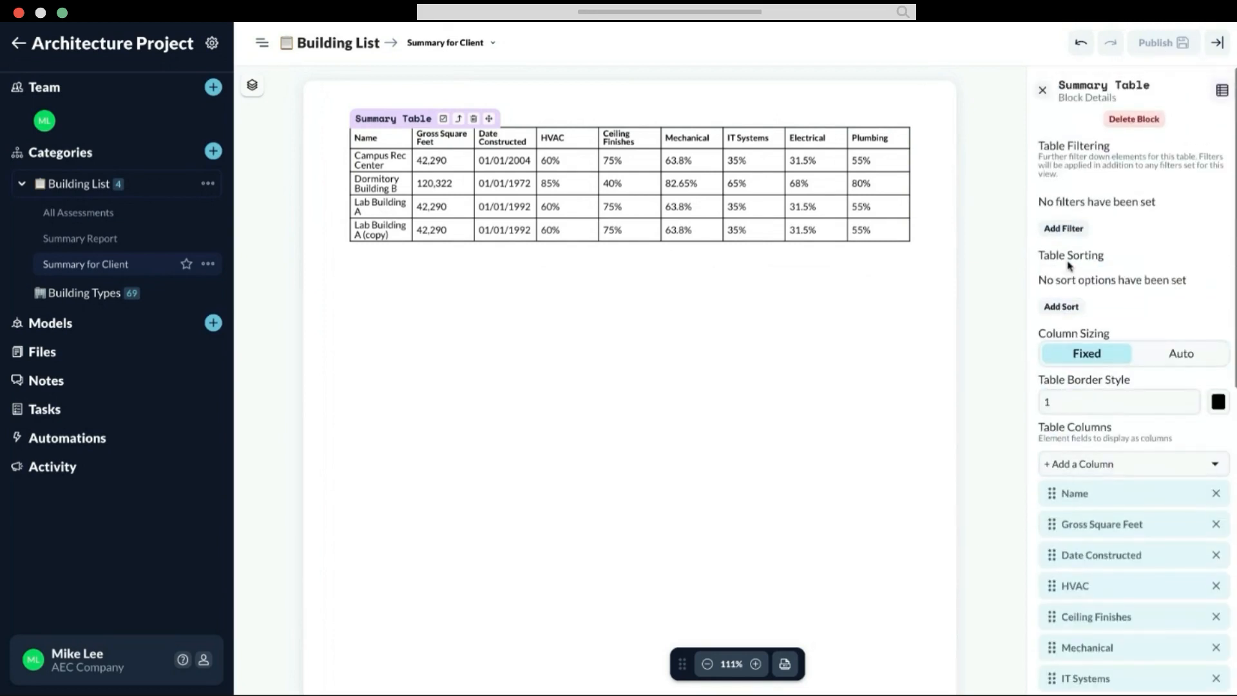
left_click(1043, 90)
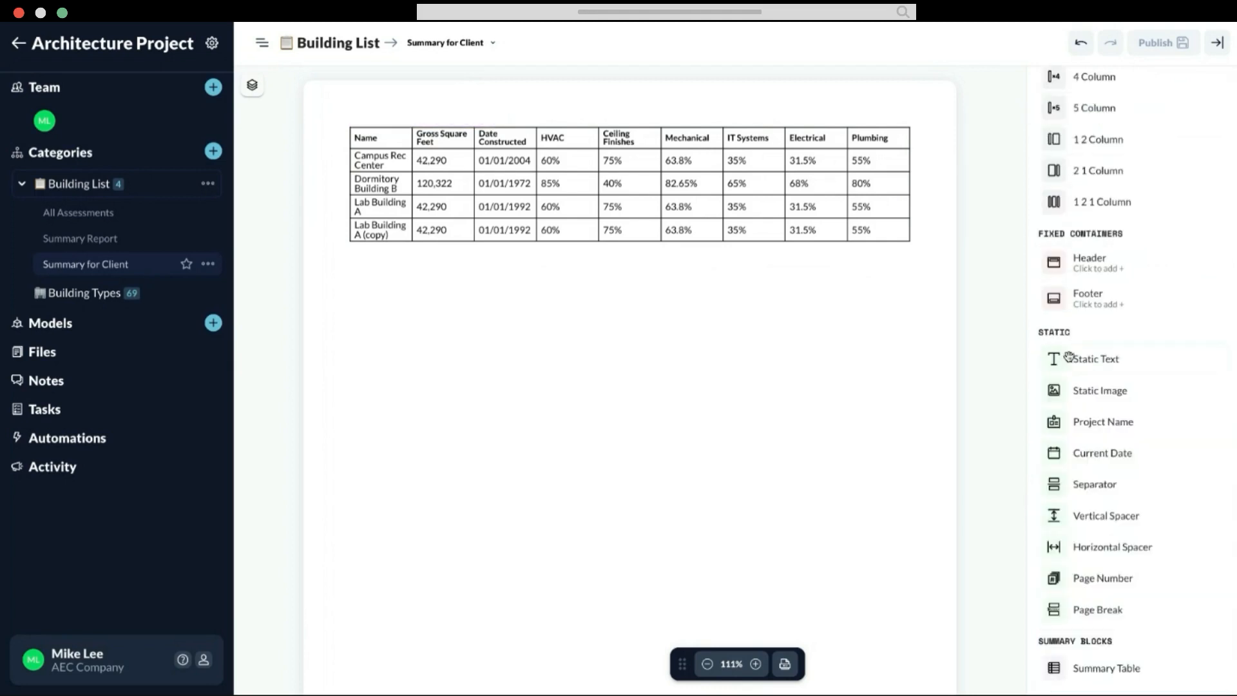
left_click(787, 663)
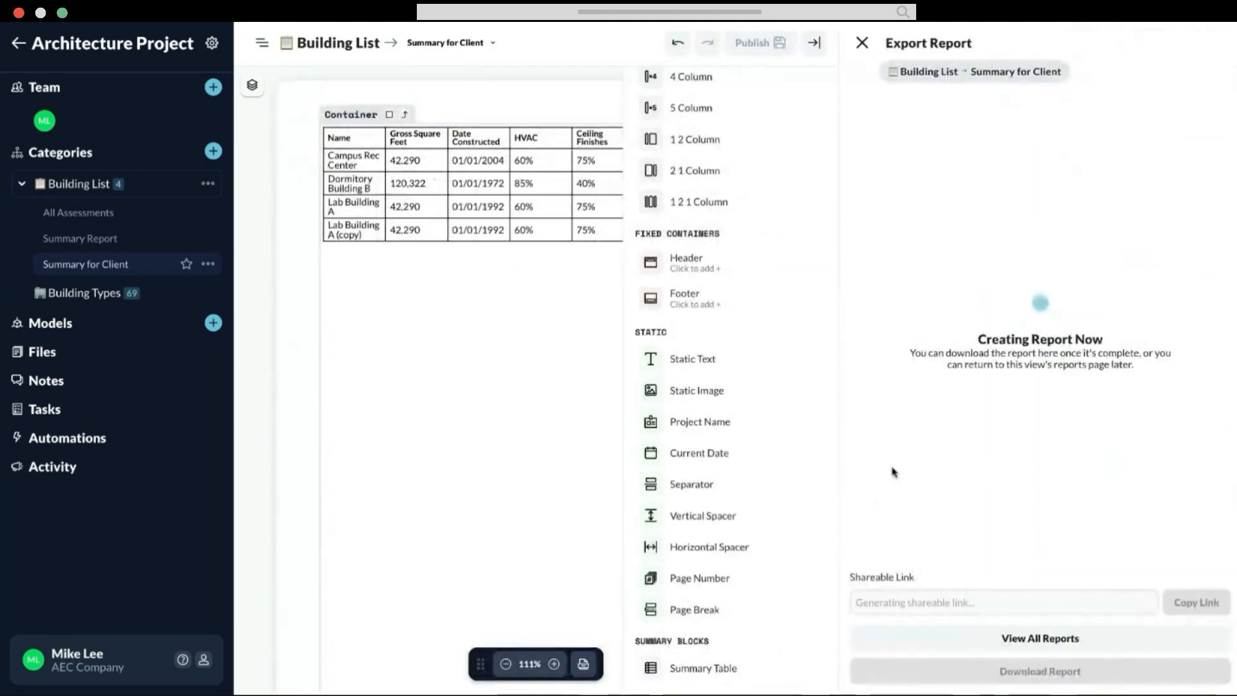